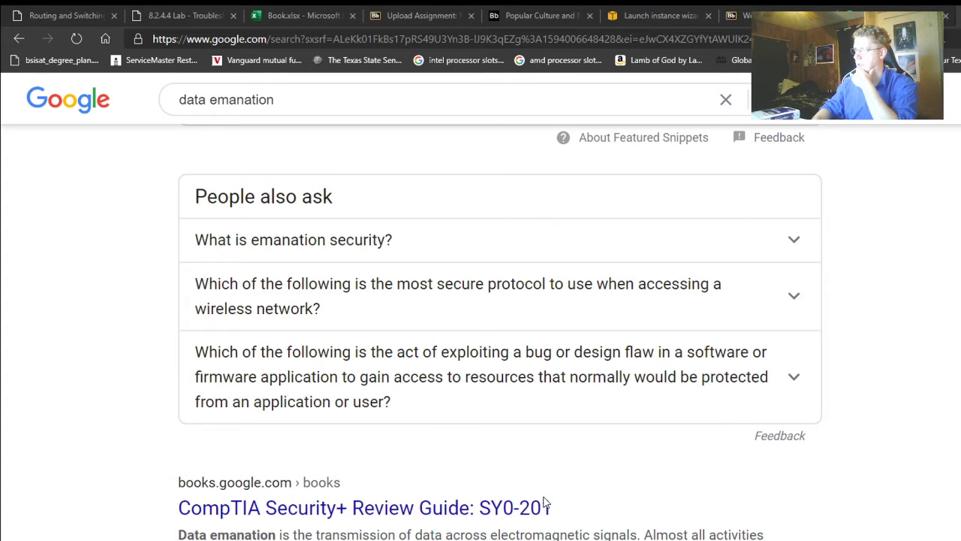
- Switch to Cisco Packet Tracer and fit two serial interface modules into Router0
{"action": "key", "text": "alt+Tab"}
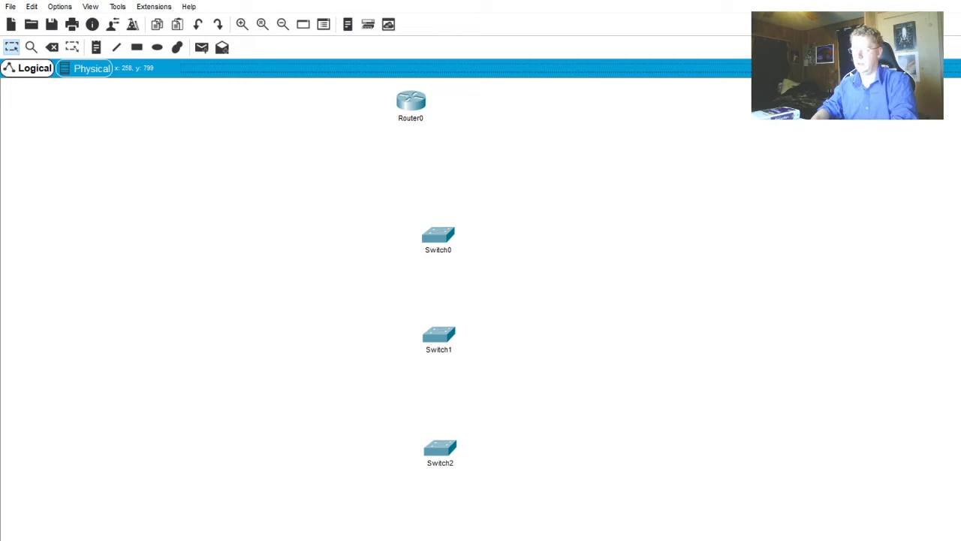
{"action": "left_click", "coordinate": [412, 105]}
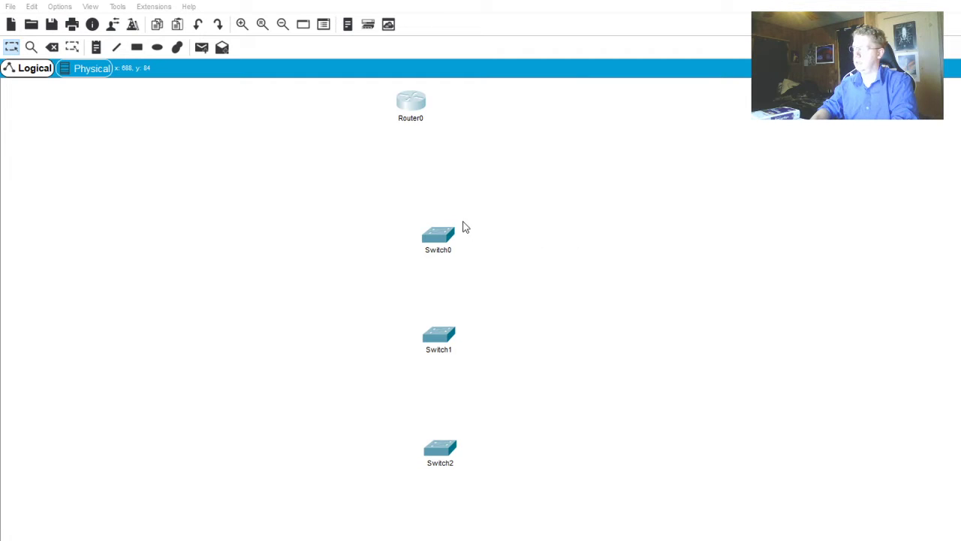
{"action": "left_click_drag", "start_coordinate": [463, 222], "coordinate": [557, 255]}
{"action": "left_click_drag", "start_coordinate": [469, 219], "coordinate": [664, 264]}
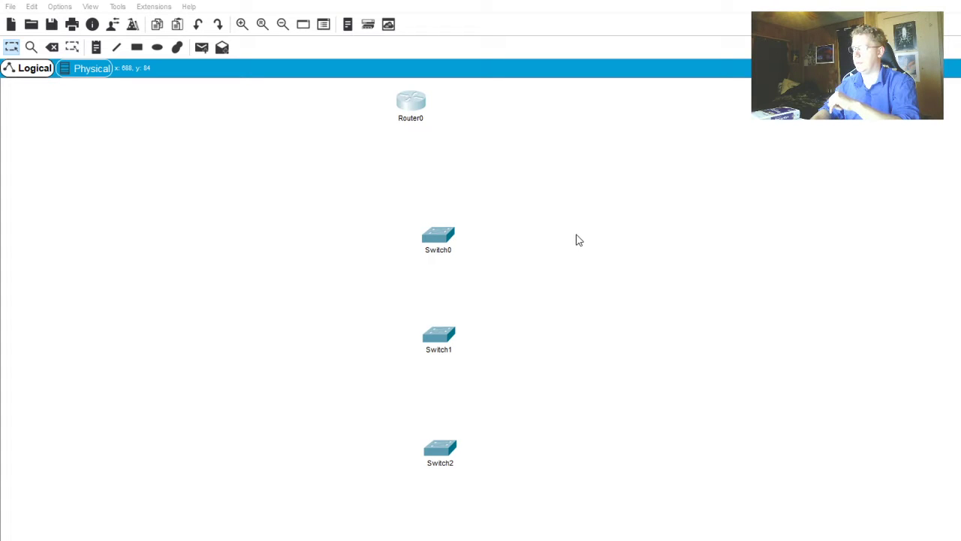
{"action": "left_click", "coordinate": [762, 149]}
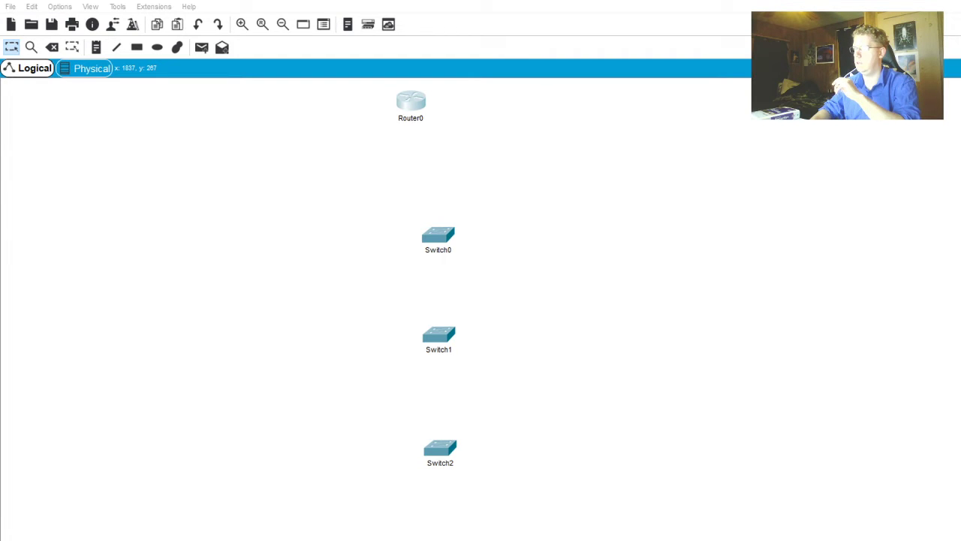
{"action": "left_click", "coordinate": [936, 5]}
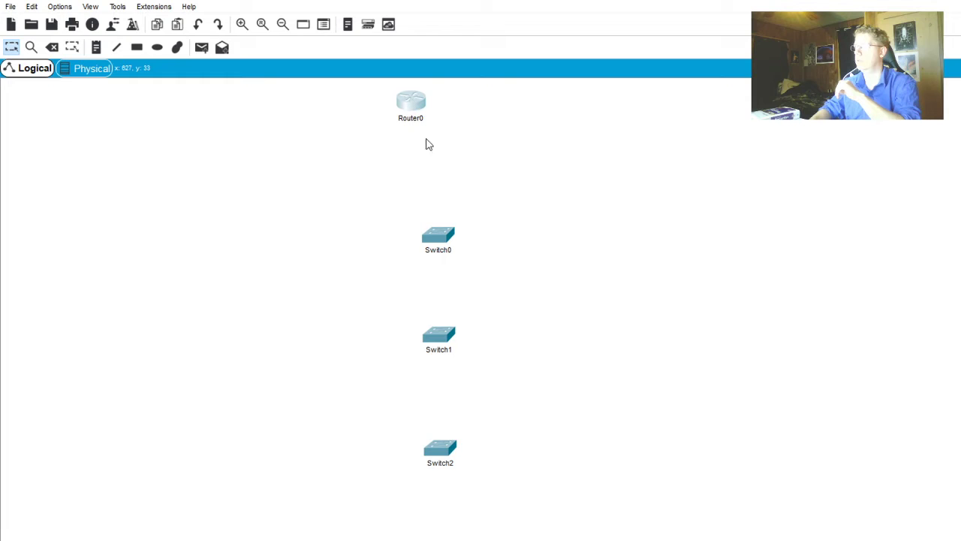
- Connect Router0 to Switch0 with a copper straight-through cable
{"action": "left_click", "coordinate": [410, 101]}
{"action": "left_click", "coordinate": [439, 235]}
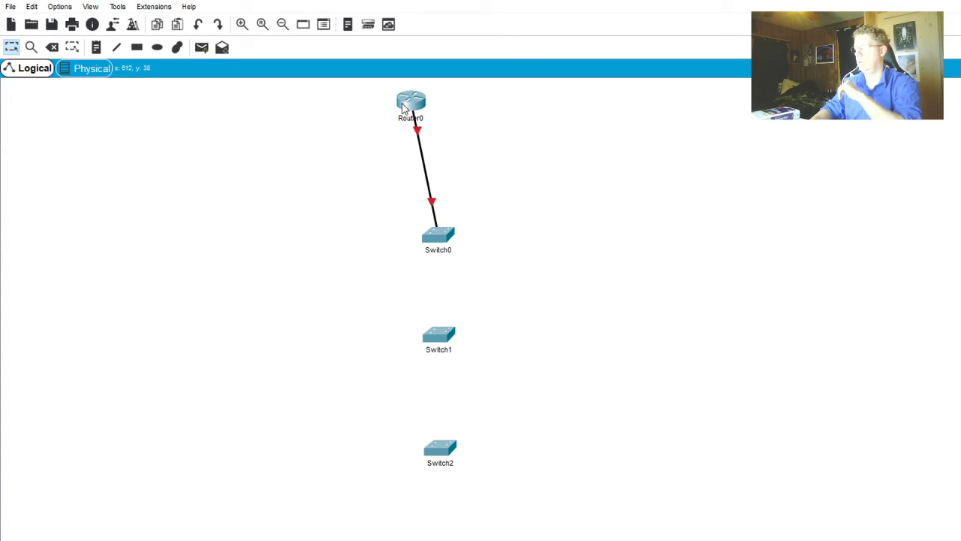
- Open Router0's command line, decline the initial configuration dialog and enter privileged EXEC mode
{"action": "left_click", "coordinate": [403, 108]}
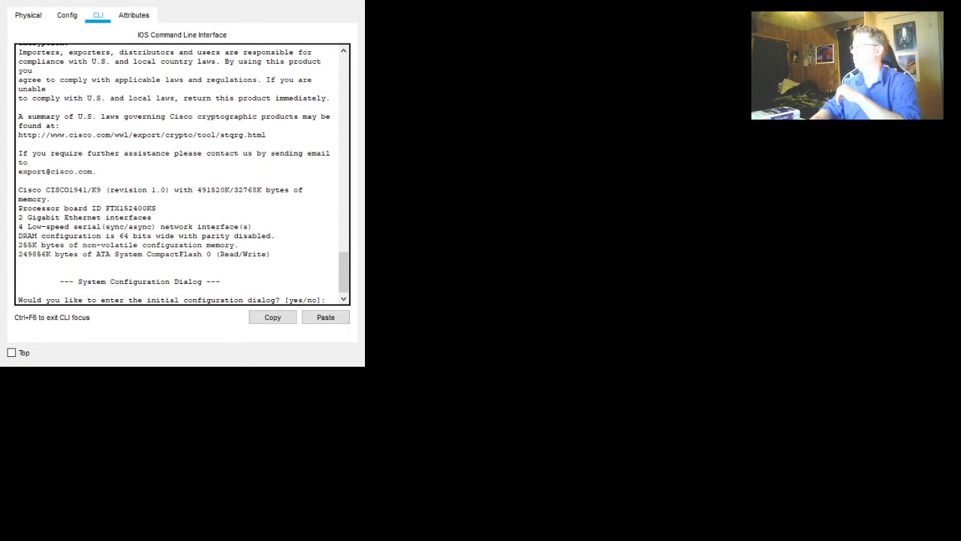
{"action": "type", "text": "n"}
{"action": "key", "text": "Return"}
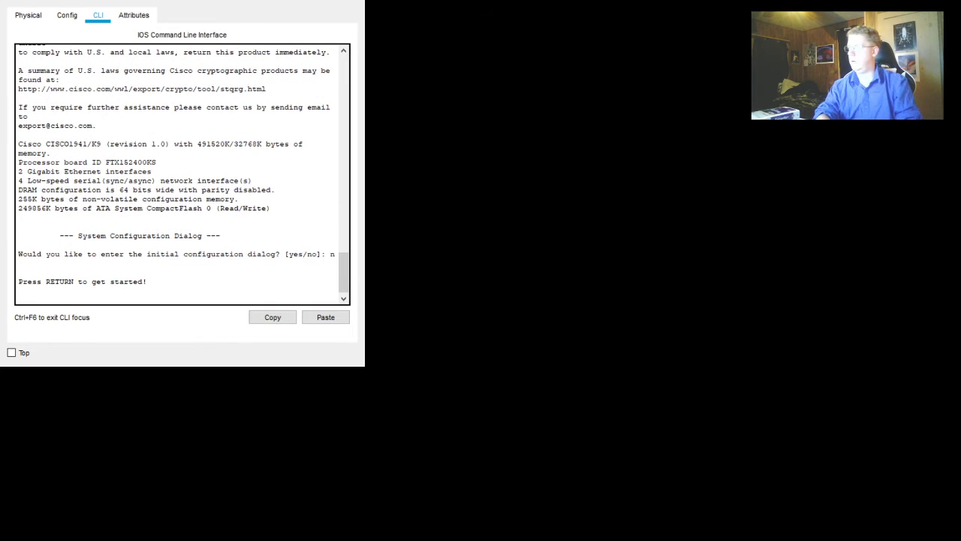
{"action": "key", "text": "Return"}
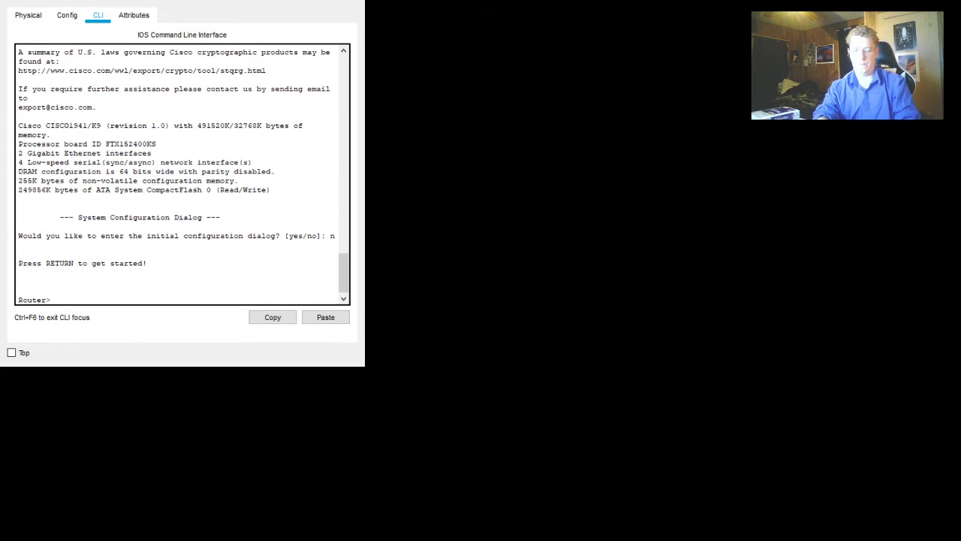
{"action": "type", "text": "enable"}
{"action": "key", "text": "Return"}
- Try to set the hostname to Router from privileged EXEC mode
{"action": "type", "text": "hos"}
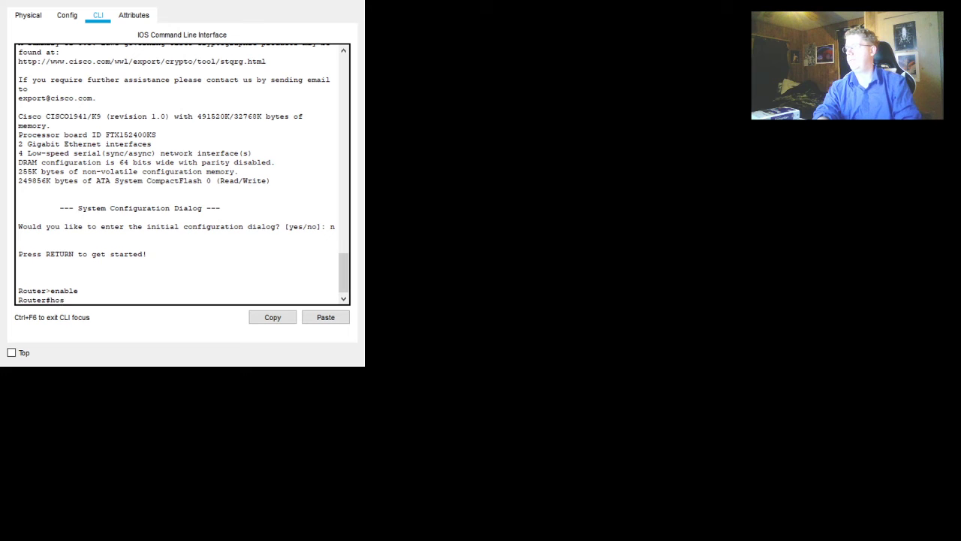
{"action": "type", "text": "tname "}
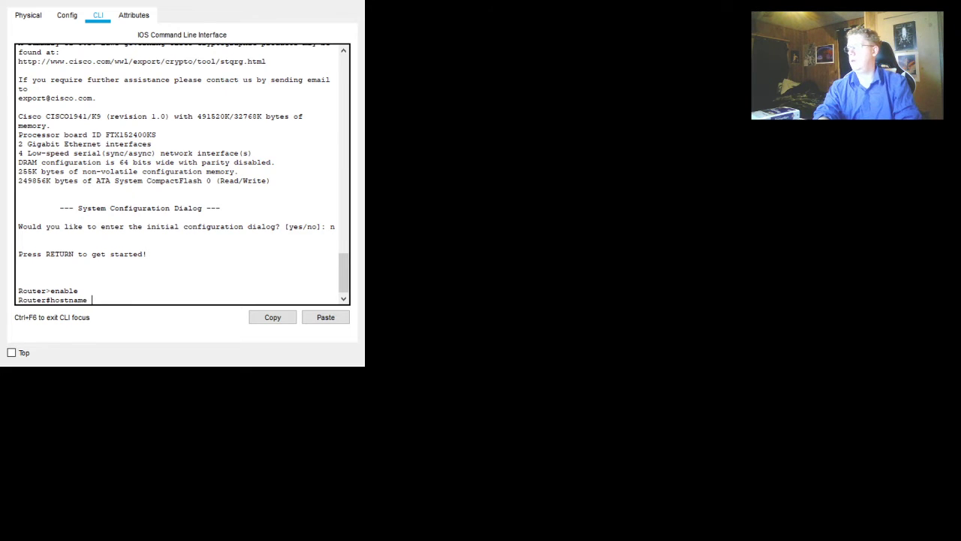
{"action": "type", "text": "R1Router"}
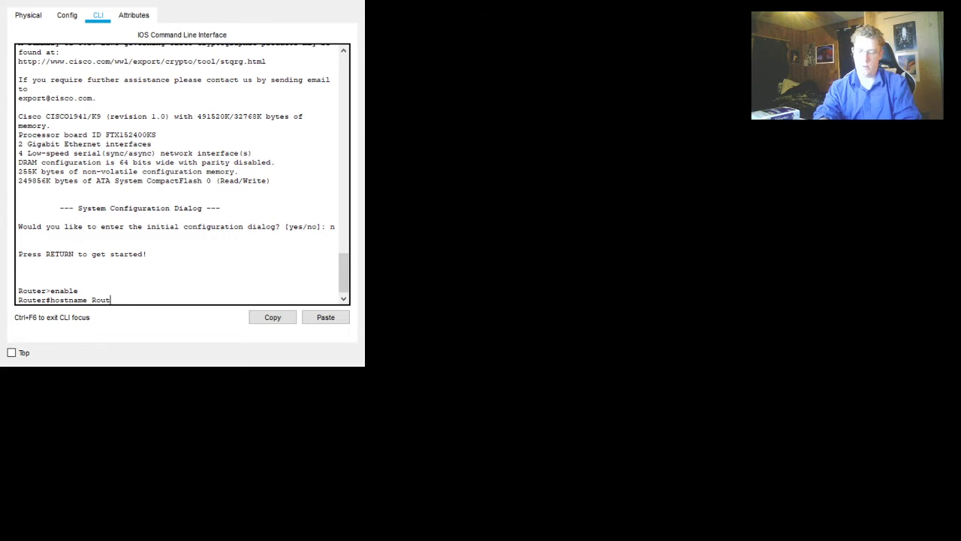
{"action": "key", "text": "Return"}
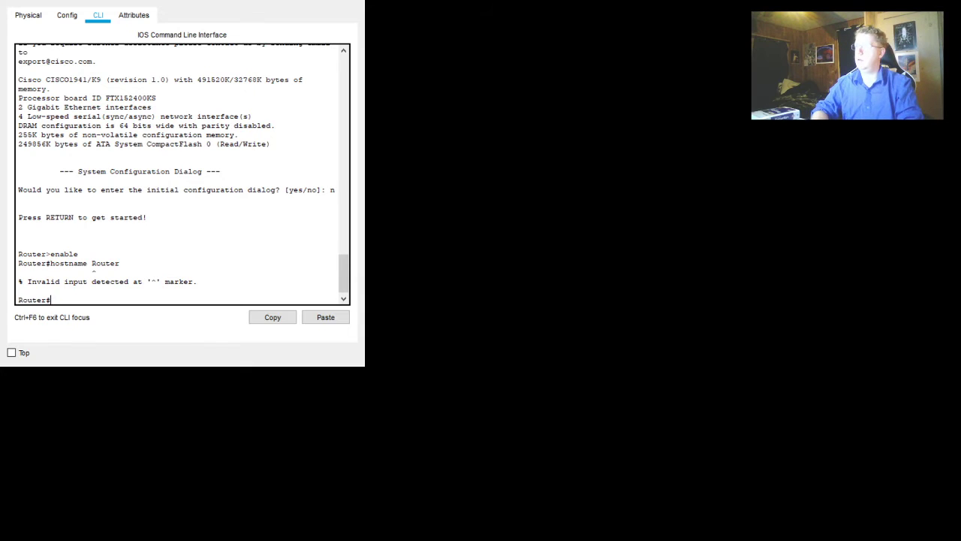
- Enter global configuration mode on the router and set the hostname to Router
{"action": "type", "text": "conf t"}
{"action": "key", "text": "Return"}
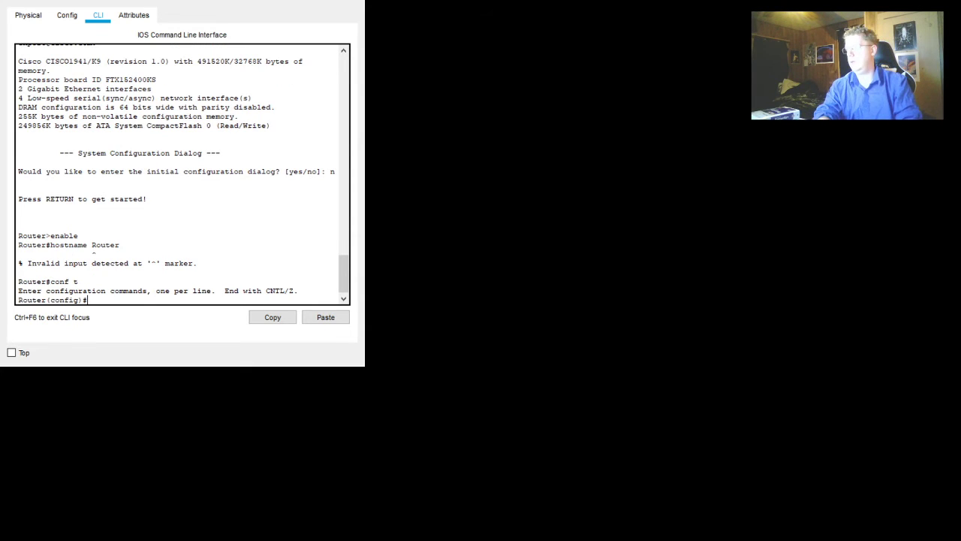
{"action": "type", "text": "ho"}
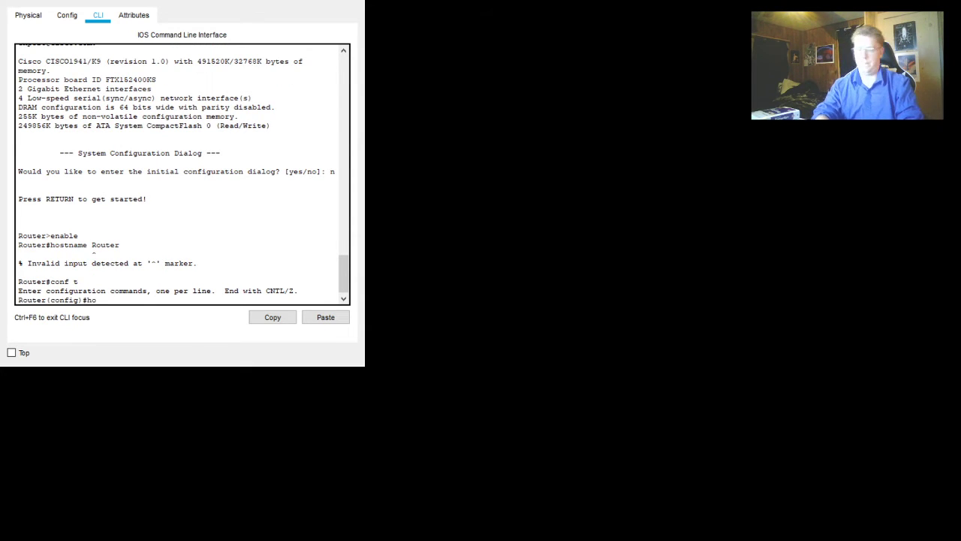
{"action": "type", "text": "stname Router"}
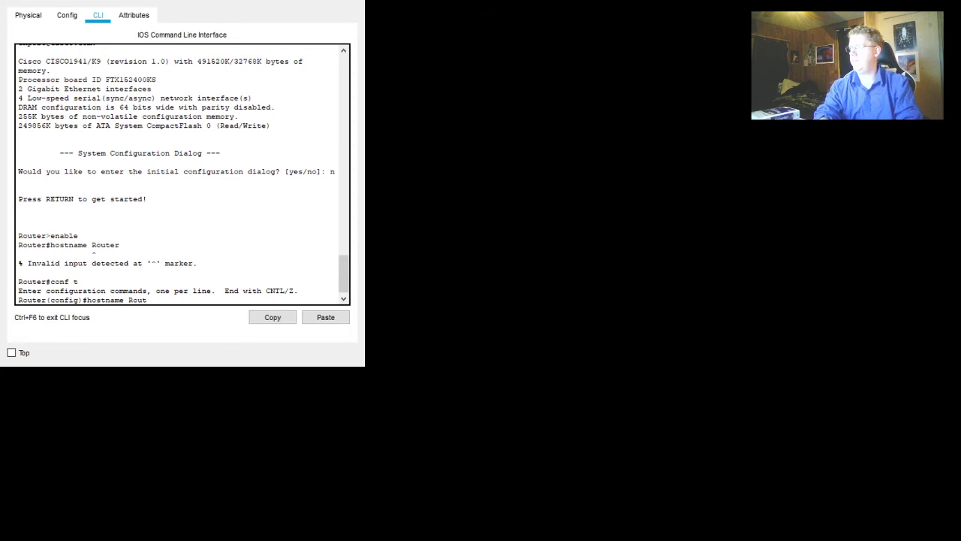
{"action": "key", "text": "Return"}
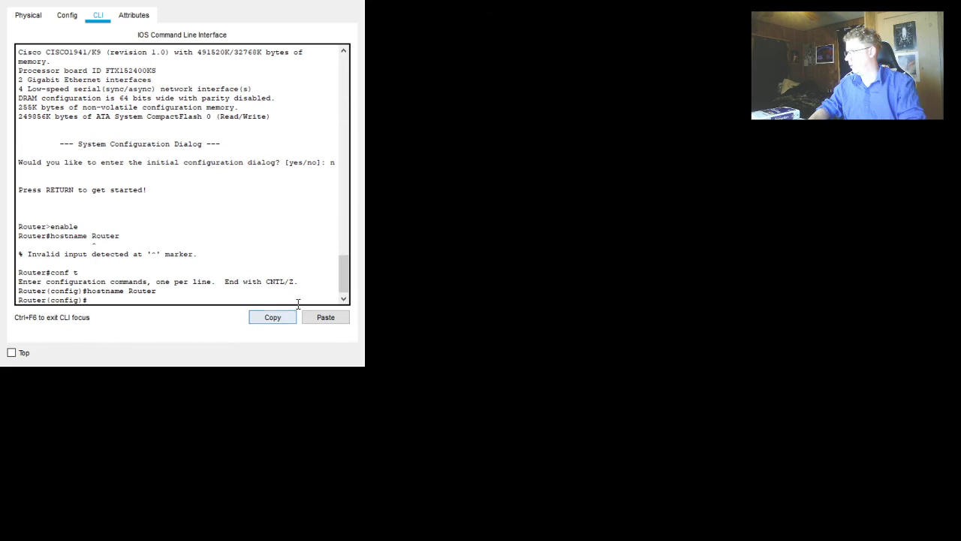
- Paste the prepared base configuration with hostname Main, enable secret, console and admin passwords, domain cisco.com, 1024-bit RSA keys and SSH version 2, and review it
{"action": "left_click", "coordinate": [323, 316]}
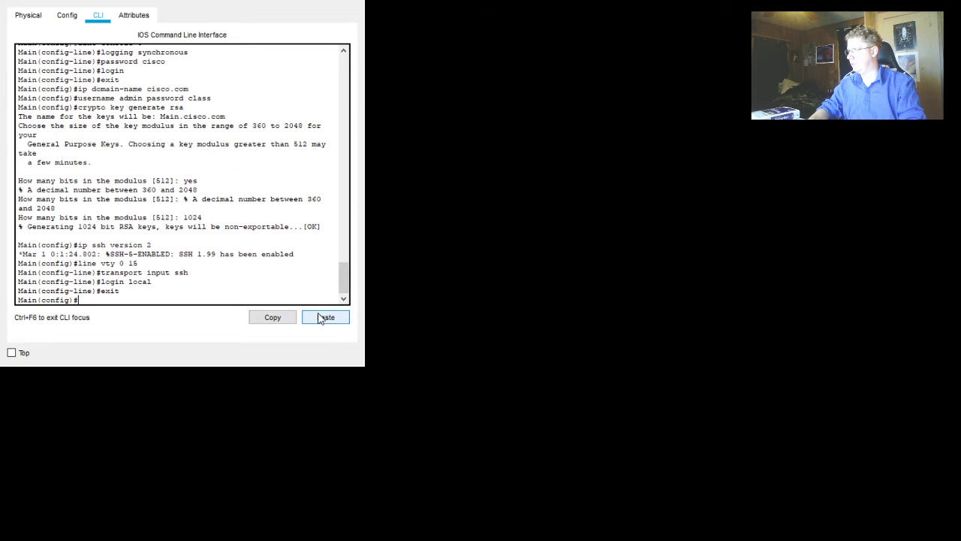
{"action": "scroll", "coordinate": [203, 219], "scroll_direction": "up", "scroll_amount": 2}
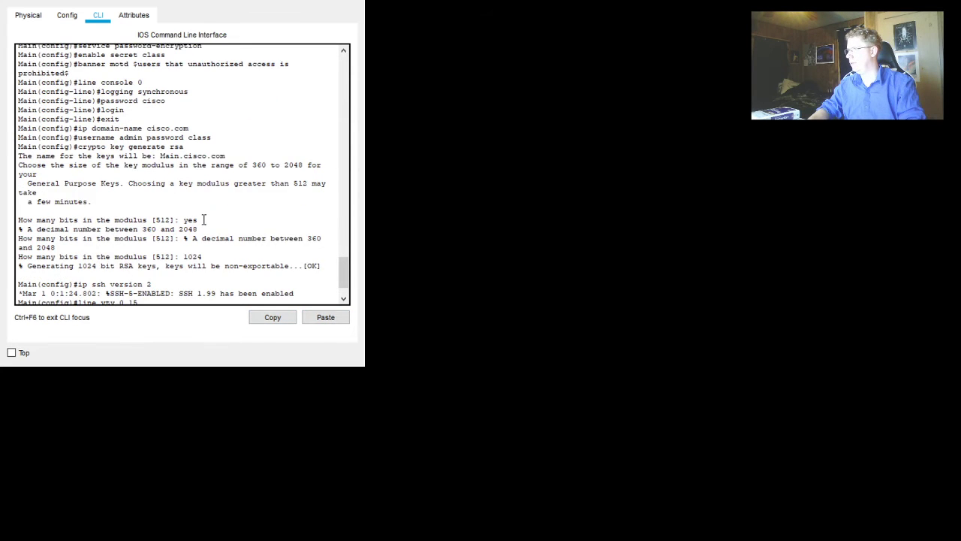
{"action": "scroll", "coordinate": [203, 220], "scroll_direction": "up", "scroll_amount": 3}
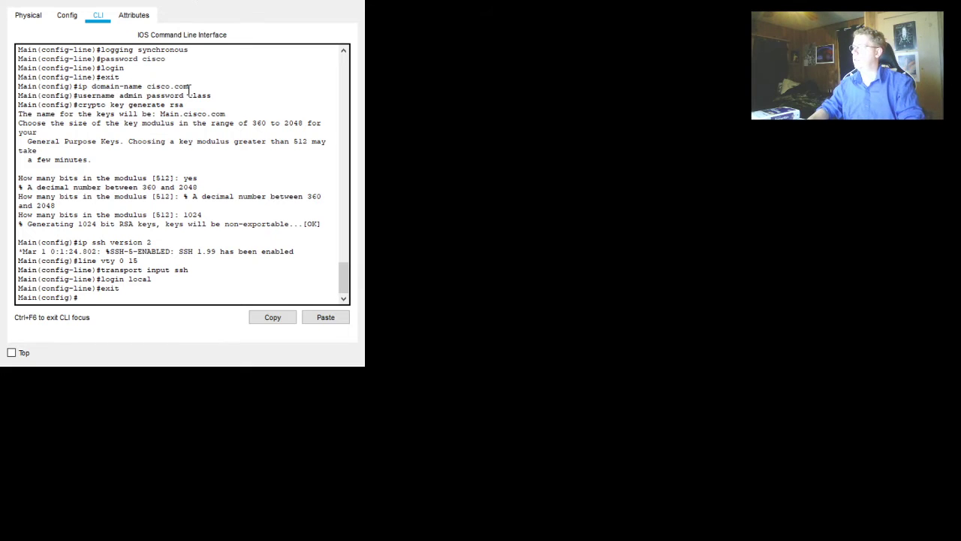
- Assign IP address 192.168.2.1 with subnet mask 255.255.255.0 to the router's interface g0/1
{"action": "type", "text": "int g"}
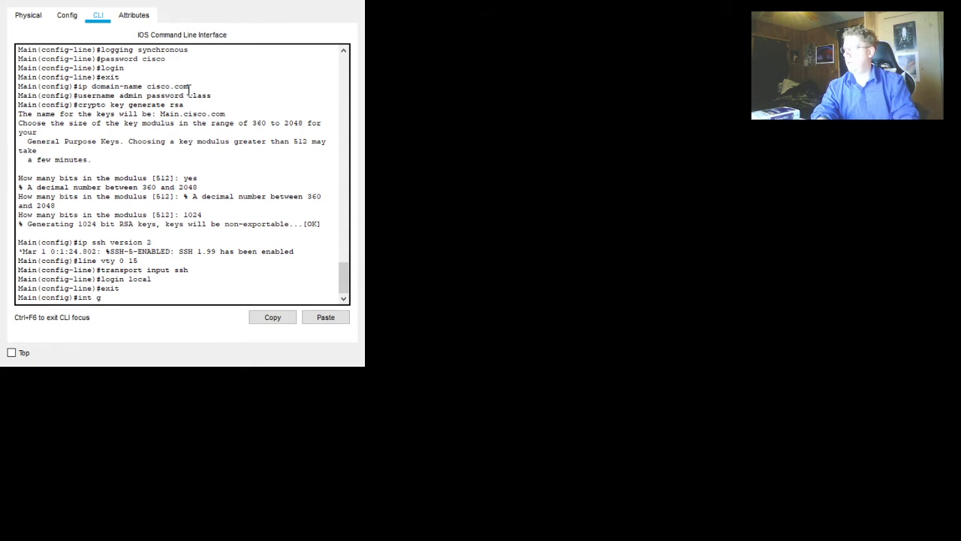
{"action": "type", "text": "0."}
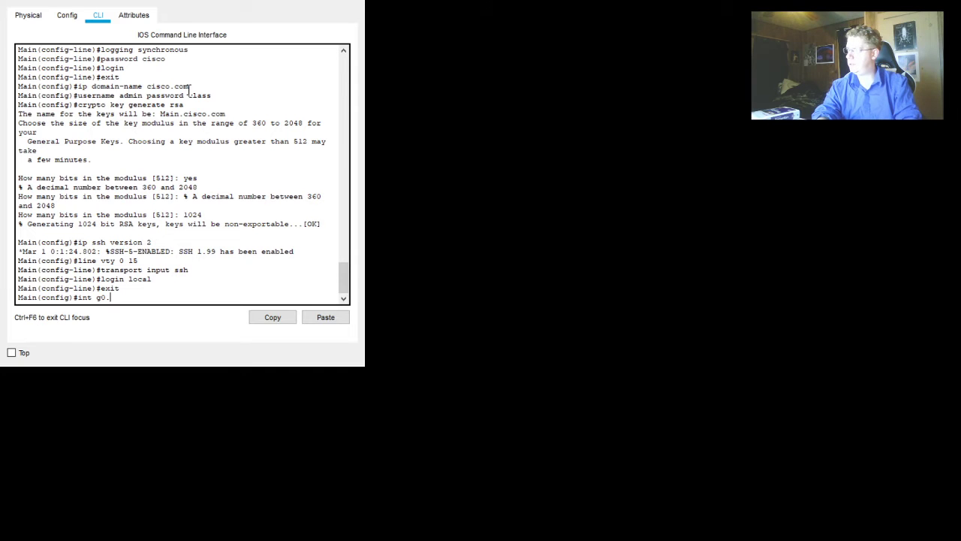
{"action": "key", "text": "BackSpace"}
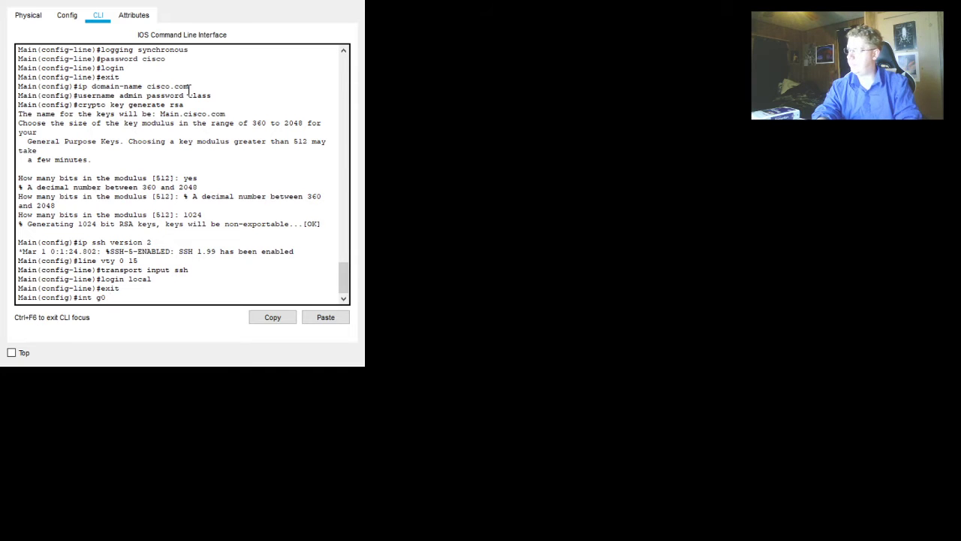
{"action": "type", "text": "/1"}
{"action": "key", "text": "Return"}
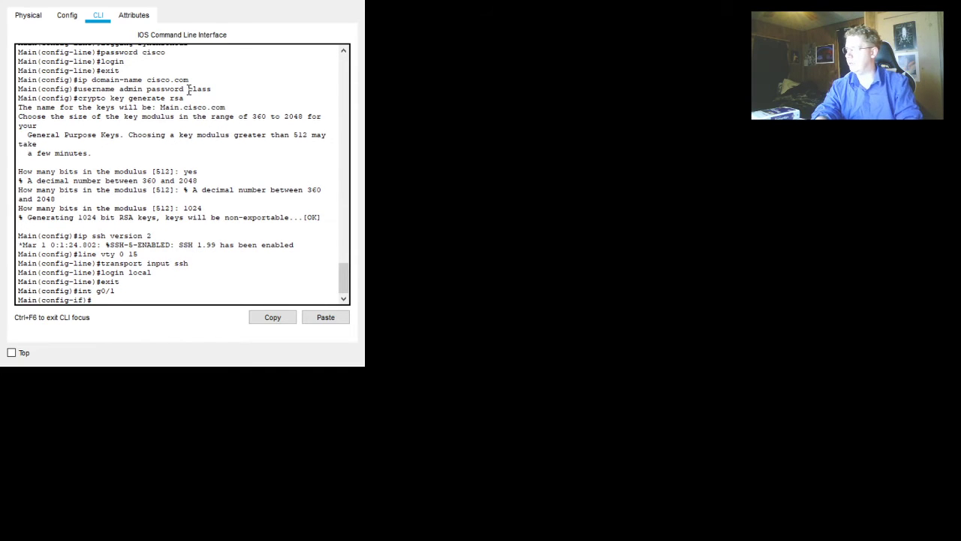
{"action": "type", "text": "ip addre"}
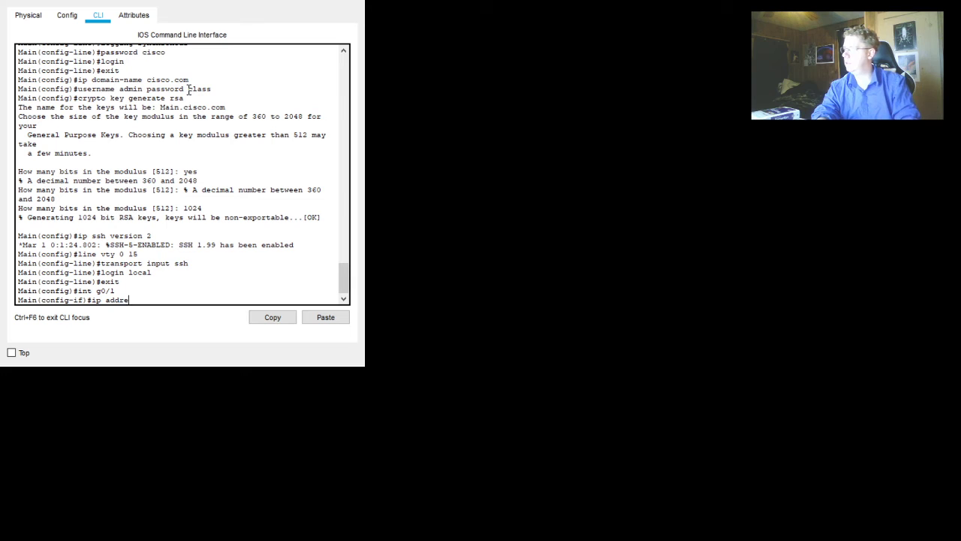
{"action": "type", "text": "ss 192.1"}
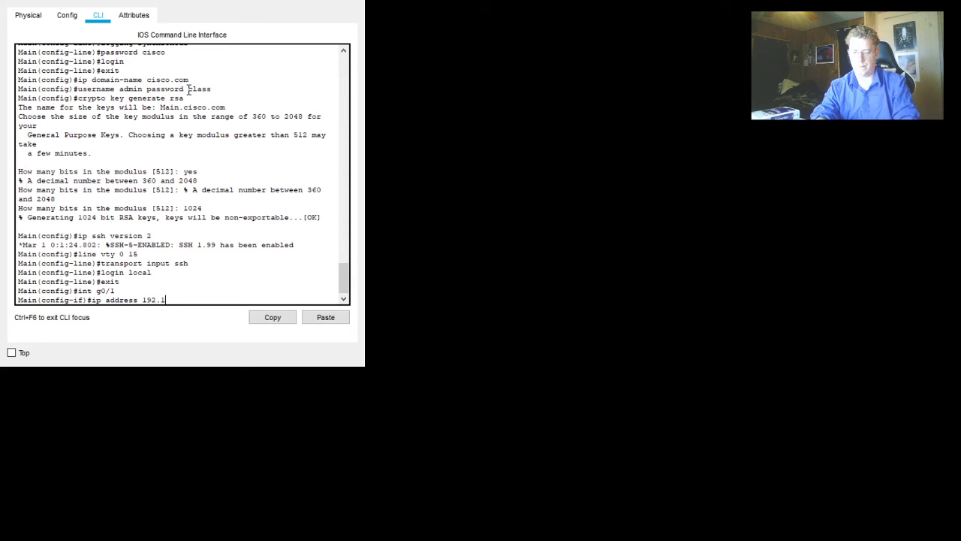
{"action": "type", "text": "68."}
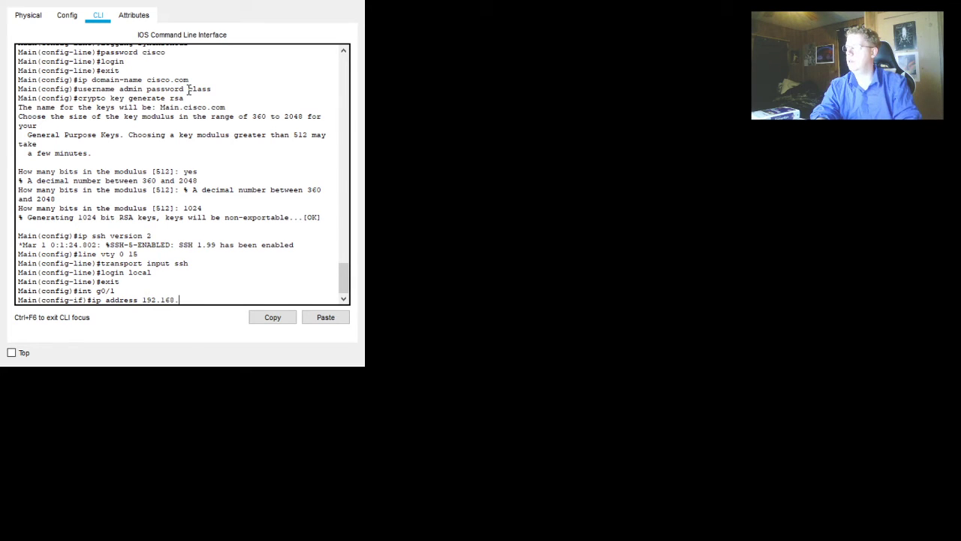
{"action": "type", "text": "2.1"}
{"action": "type", "text": " 2"}
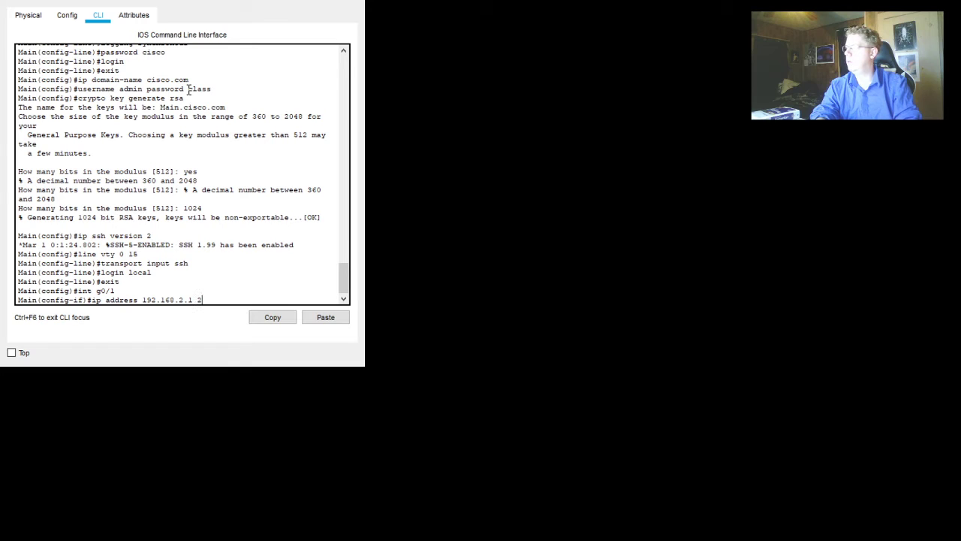
{"action": "type", "text": "55.255.255.255"}
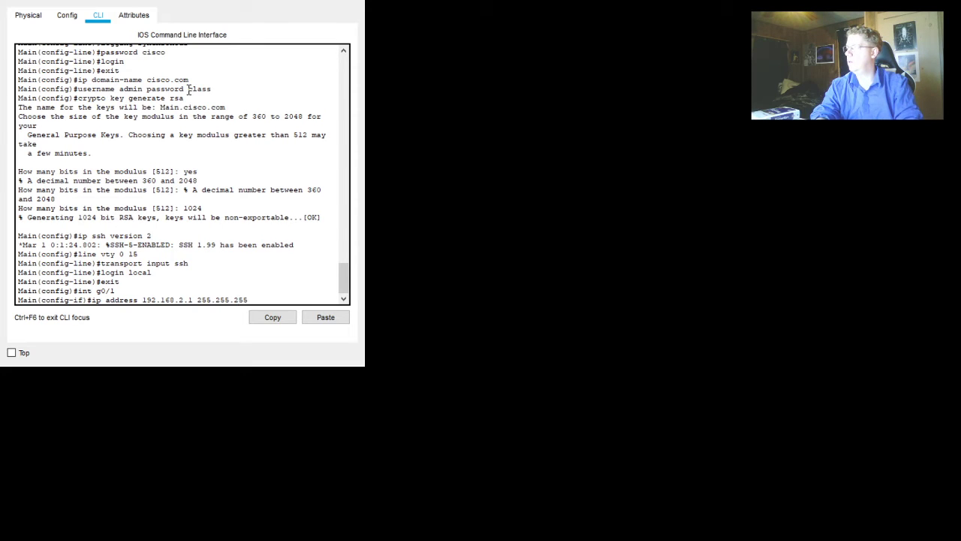
{"action": "type", "text": "0"}
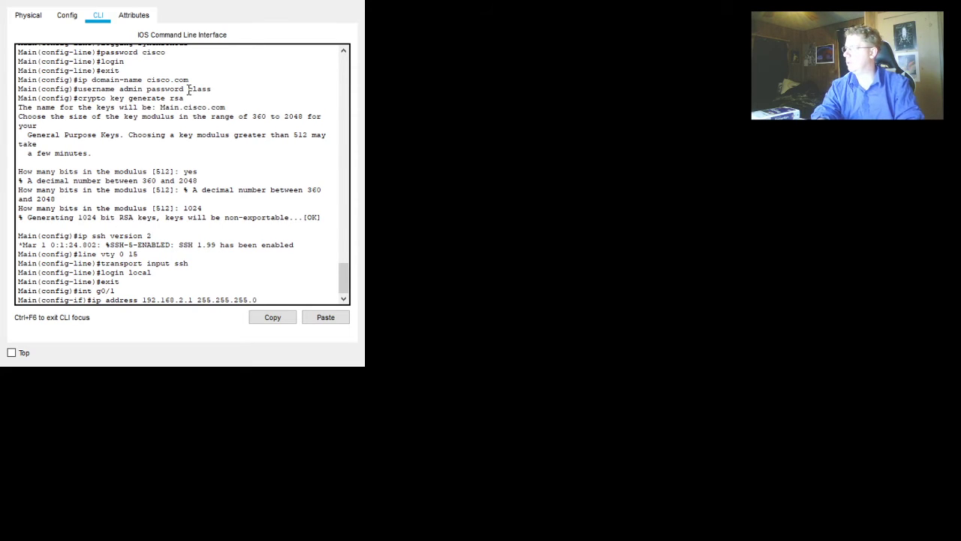
{"action": "key", "text": "Return"}
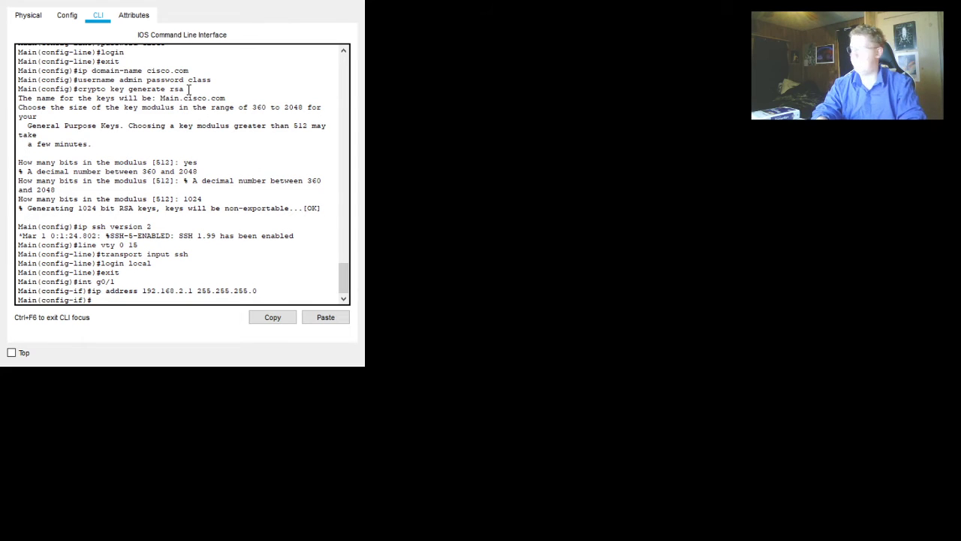
- Enable interface g0/1 with the no shutdown command
{"action": "type", "text": "no sh"}
{"action": "key", "text": "Return"}
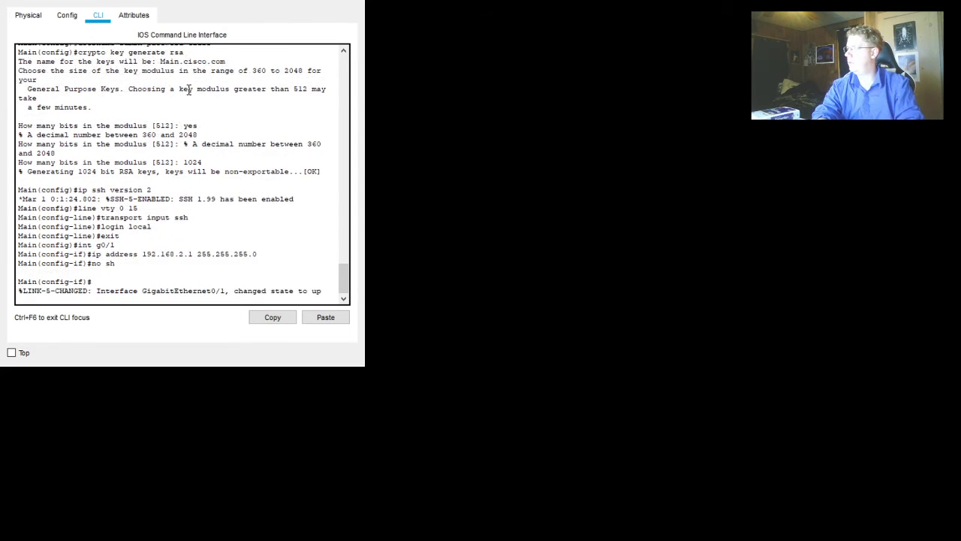
{"action": "key", "text": "Return"}
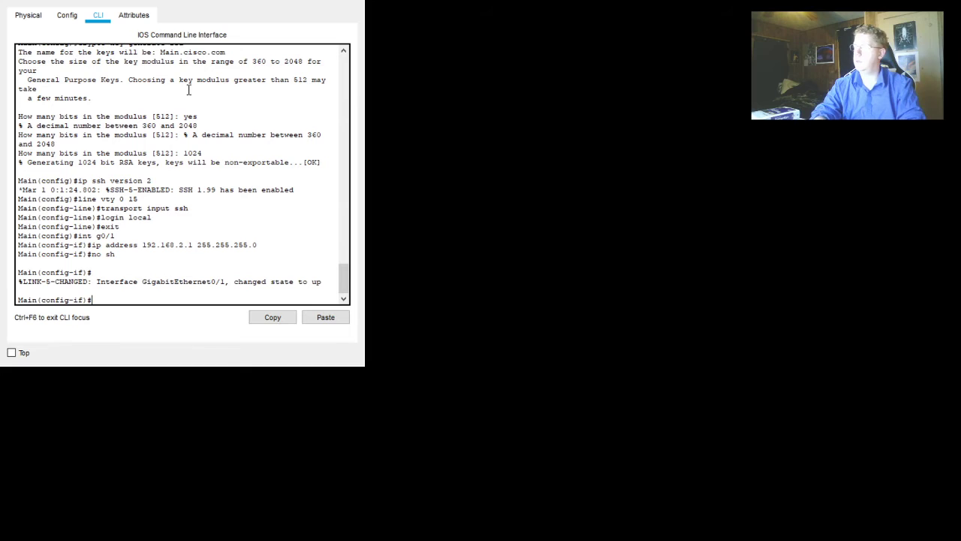
- Set the description of the router's interface g0/1 to Local-1
{"action": "type", "text": "desc"}
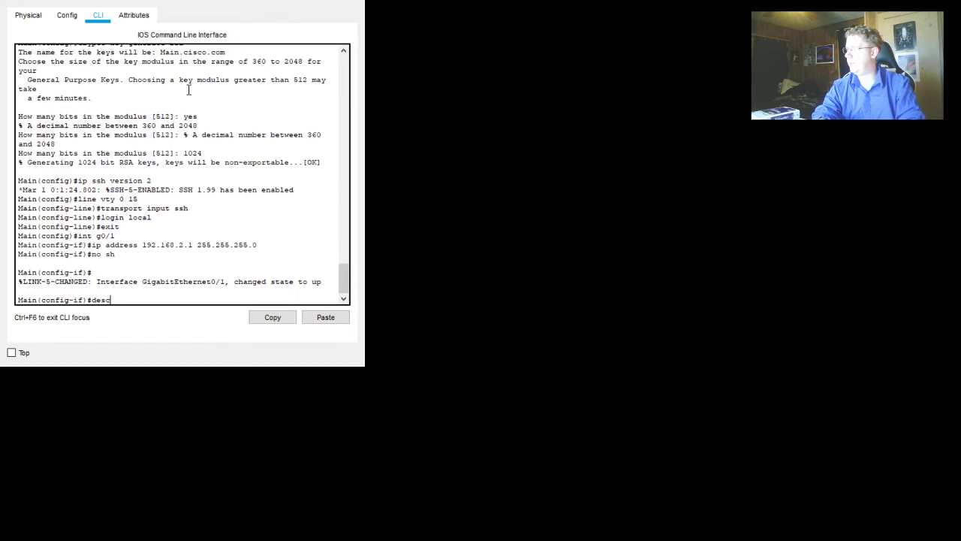
{"action": "type", "text": "riptio"}
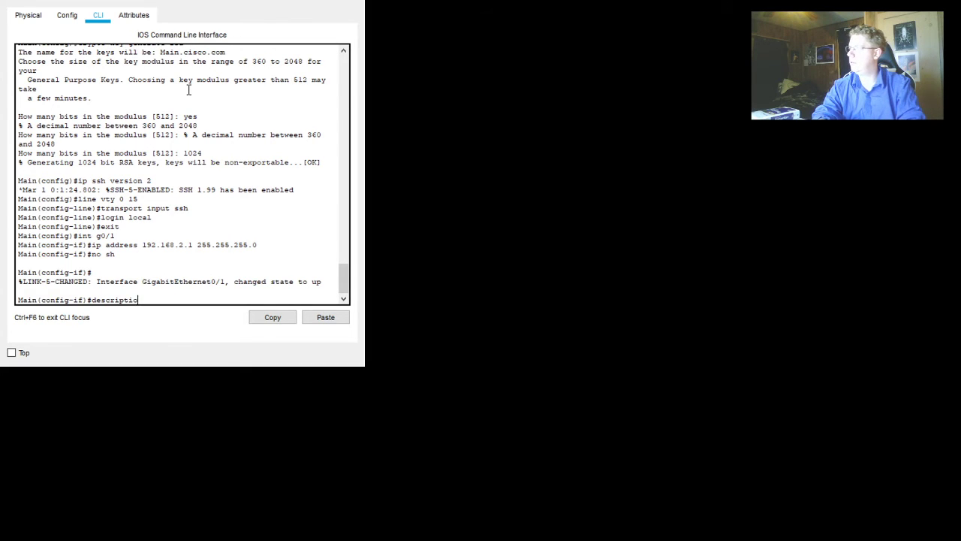
{"action": "type", "text": "n Locasl"}
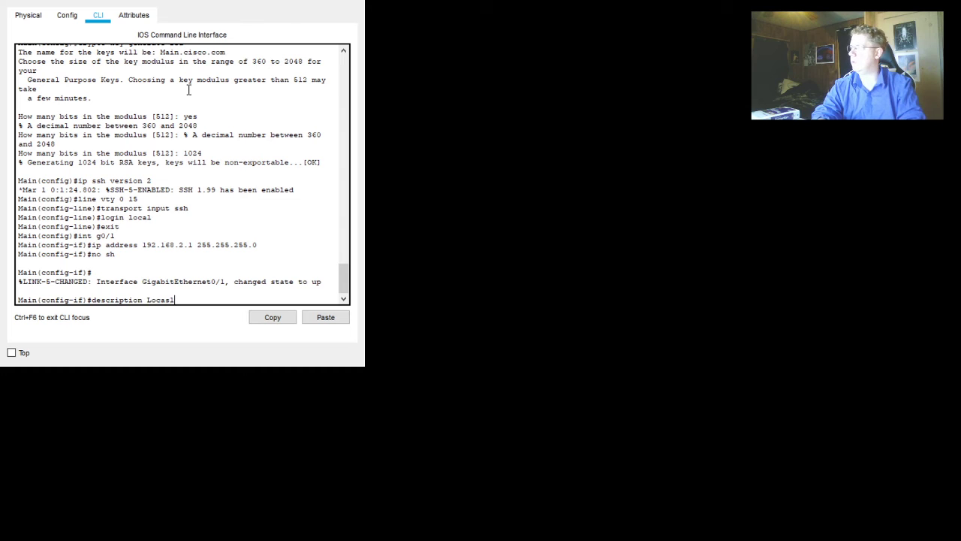
{"action": "key", "text": "BackSpace"}
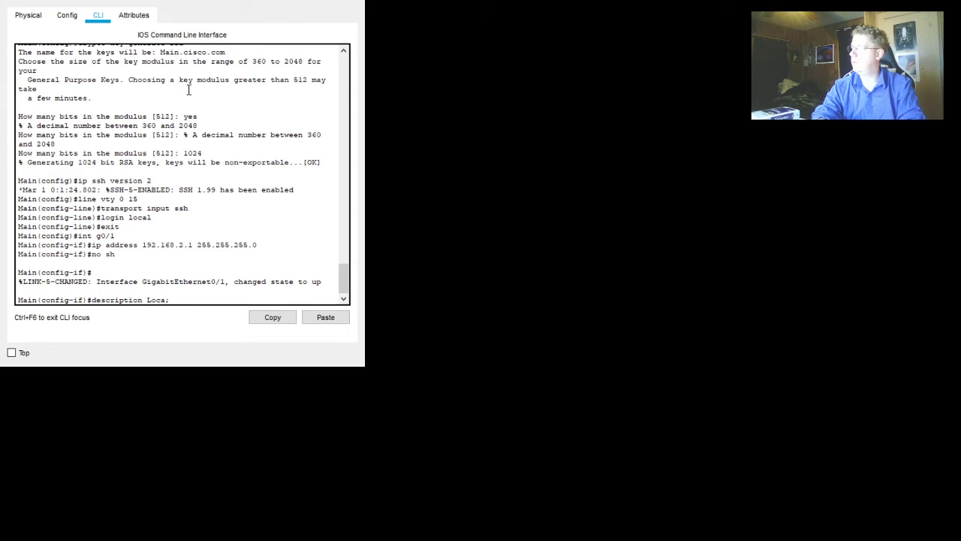
{"action": "type", "text": "l-"}
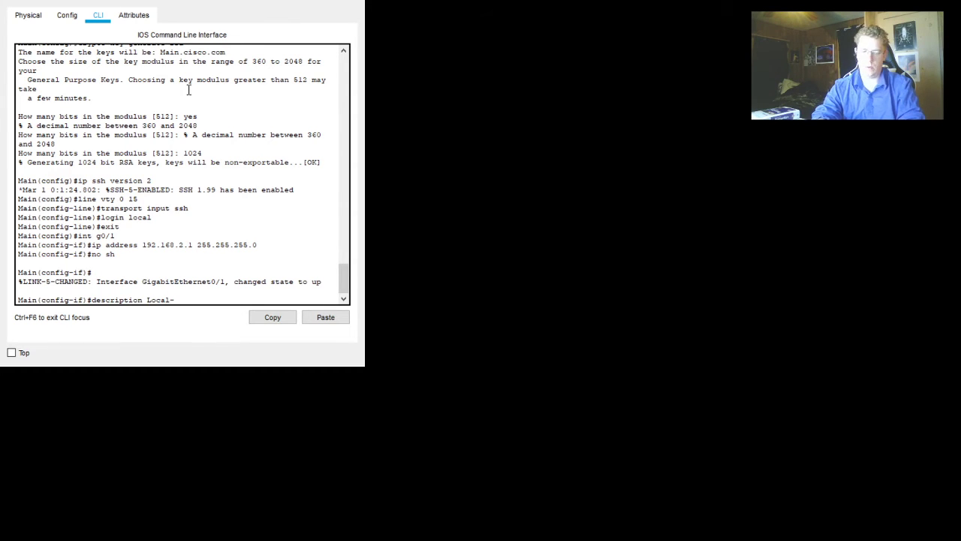
{"action": "type", "text": "1"}
{"action": "key", "text": "Return"}
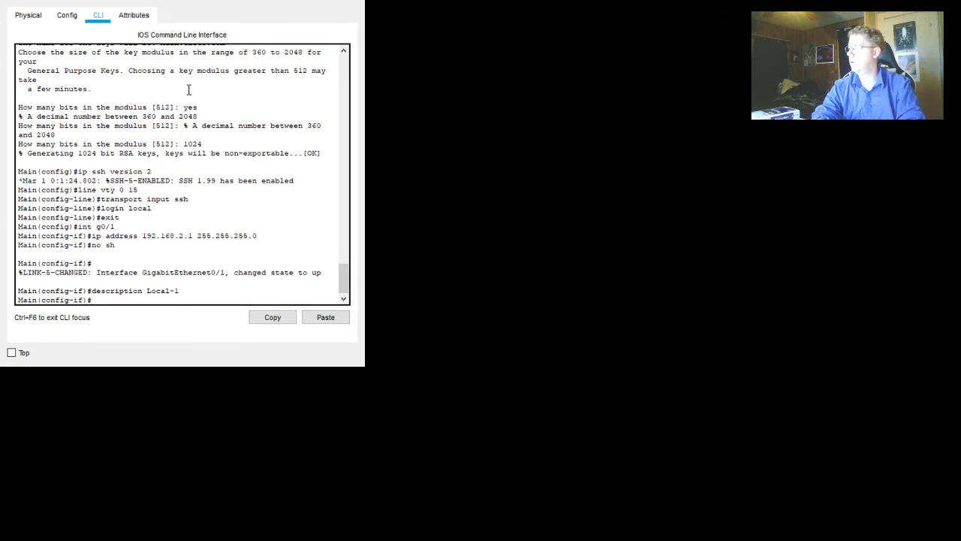
- Assign IP address 10.1.1.1 with subnet mask 255.255.255.252 to the router's serial interface s0/0/0
{"action": "type", "text": "int s0"}
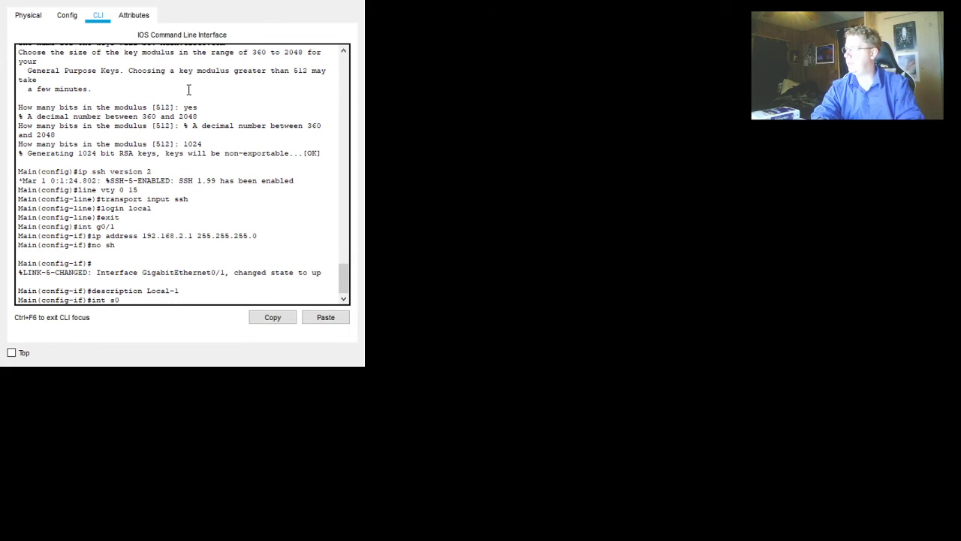
{"action": "type", "text": "/0/"}
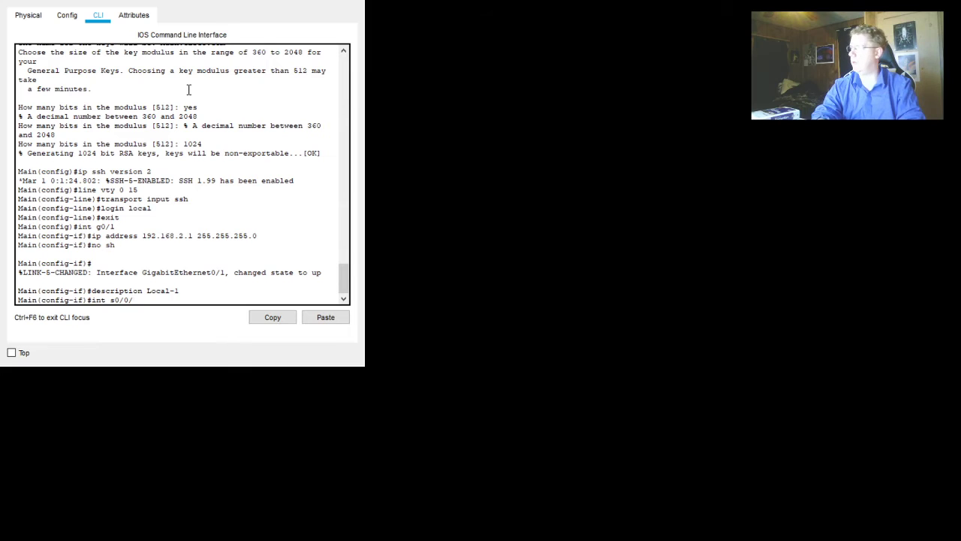
{"action": "type", "text": "0"}
{"action": "key", "text": "Return"}
{"action": "key", "text": "Up"}
{"action": "key", "text": "Up"}
{"action": "key", "text": "Up"}
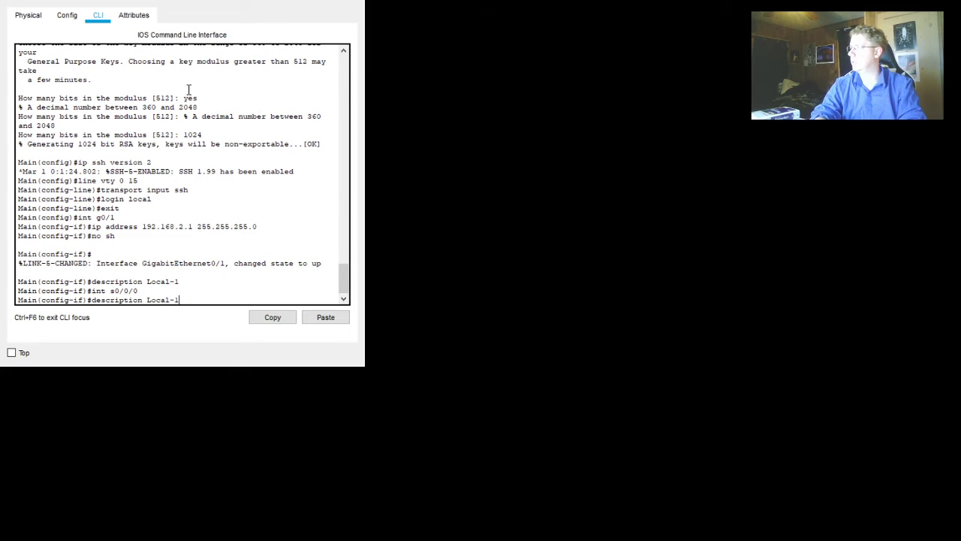
{"action": "key", "text": "Up"}
{"action": "key", "text": "BackSpace"}
{"action": "key", "text": "BackSpace"}
{"action": "key", "text": "BackSpace"}
{"action": "key", "text": "BackSpace"}
{"action": "key", "text": "BackSpace"}
{"action": "key", "text": "BackSpace"}
{"action": "key", "text": "BackSpace"}
{"action": "key", "text": "BackSpace"}
{"action": "key", "text": "BackSpace"}
{"action": "key", "text": "BackSpace"}
{"action": "key", "text": "BackSpace"}
{"action": "key", "text": "BackSpace"}
{"action": "key", "text": "BackSpace"}
{"action": "key", "text": "BackSpace"}
{"action": "key", "text": "BackSpace"}
{"action": "key", "text": "BackSpace"}
{"action": "key", "text": "BackSpace"}
{"action": "key", "text": "BackSpace"}
{"action": "key", "text": "BackSpace"}
{"action": "key", "text": "BackSpace"}
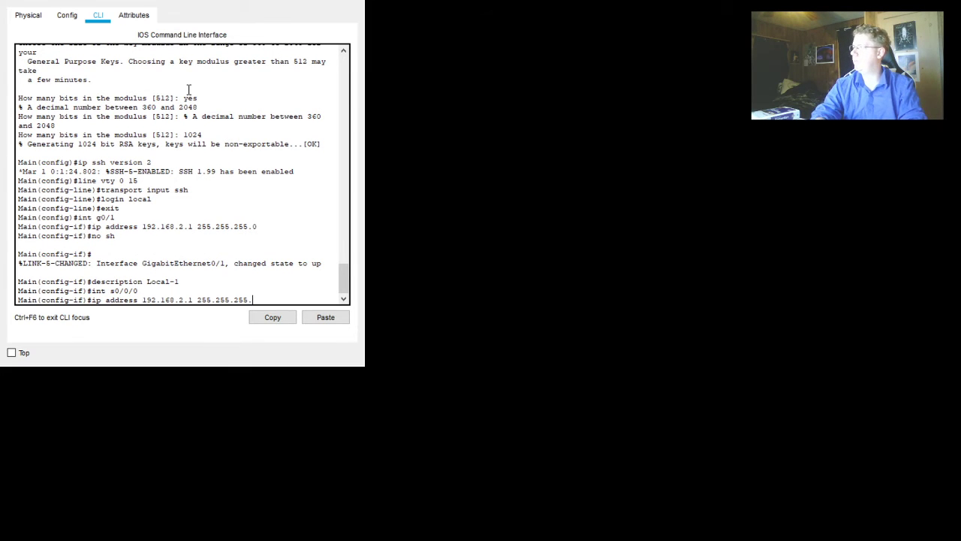
{"action": "type", "text": "10.1"}
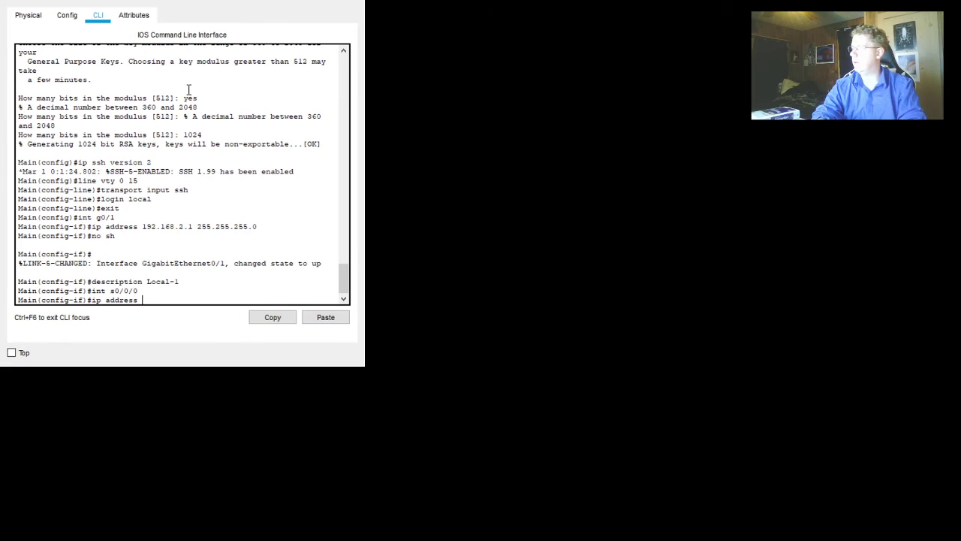
{"action": "type", "text": ".1"}
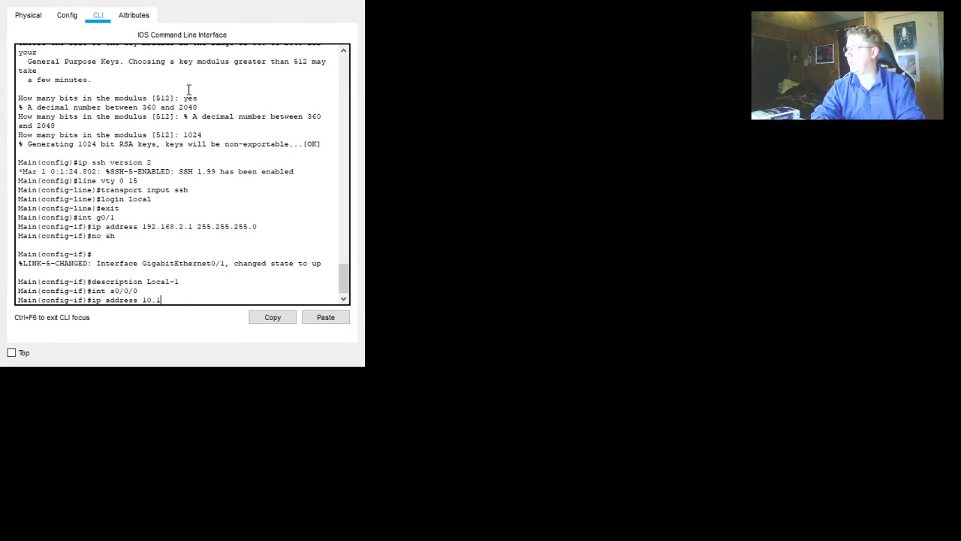
{"action": "type", "text": ".1.1"}
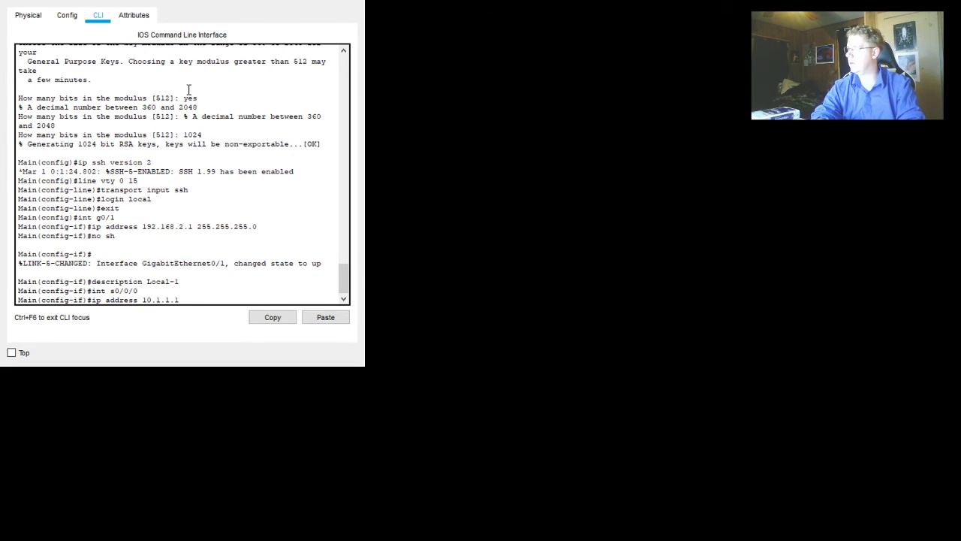
{"action": "type", "text": " 255"}
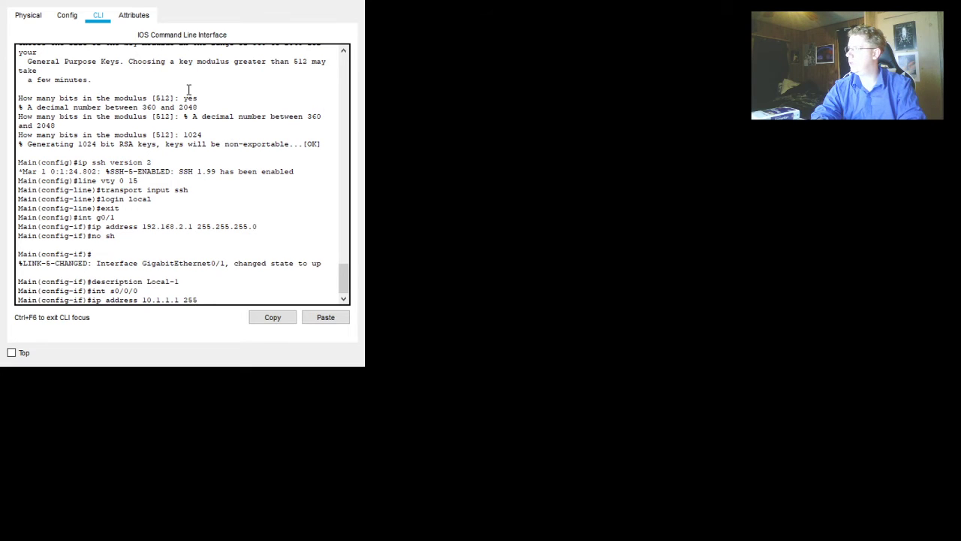
{"action": "type", "text": ".255.2"}
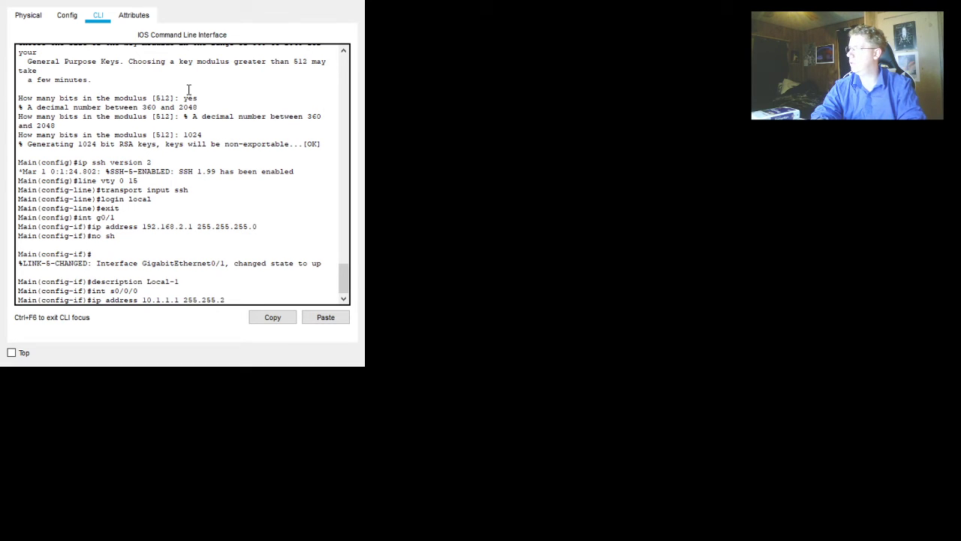
{"action": "type", "text": "55.25"}
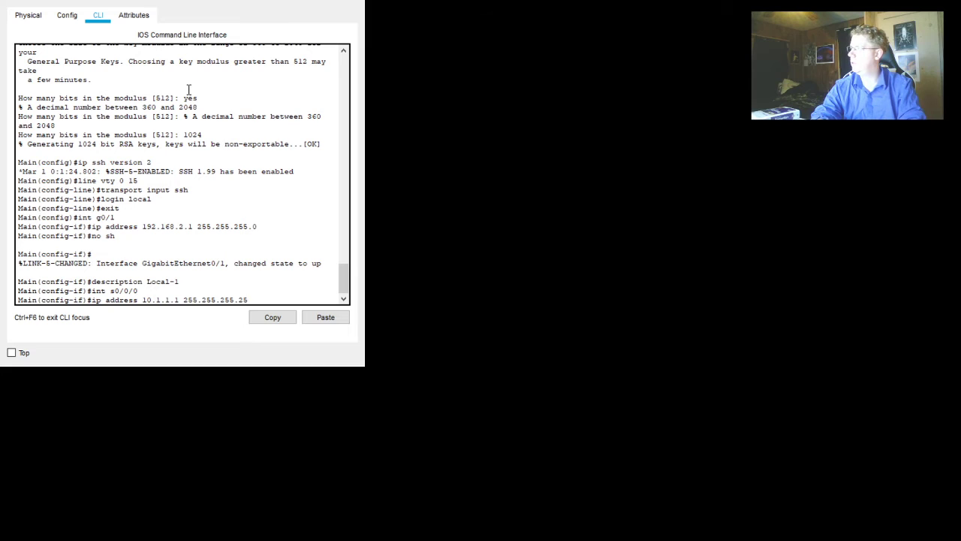
{"action": "type", "text": "2"}
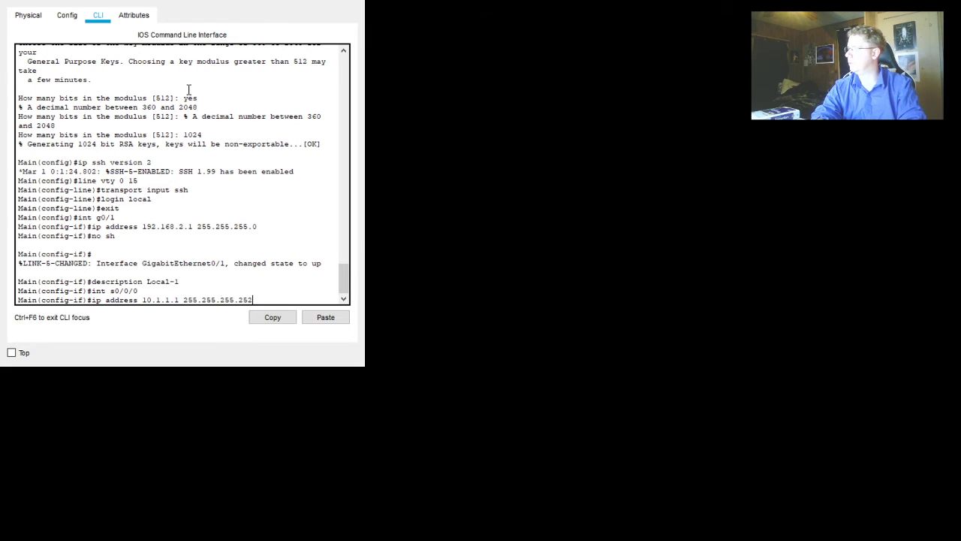
{"action": "key", "text": "Return"}
- Enable serial interface s0/0/0 with the no shutdown command
{"action": "key", "text": "Up"}
{"action": "key", "text": "Up"}
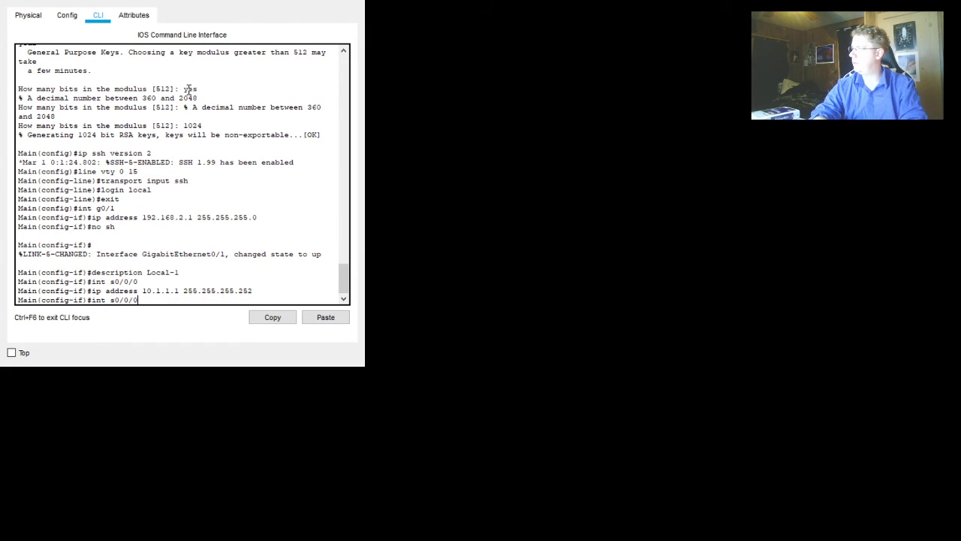
{"action": "key", "text": "Up"}
{"action": "key", "text": "Up"}
{"action": "key", "text": "Return"}
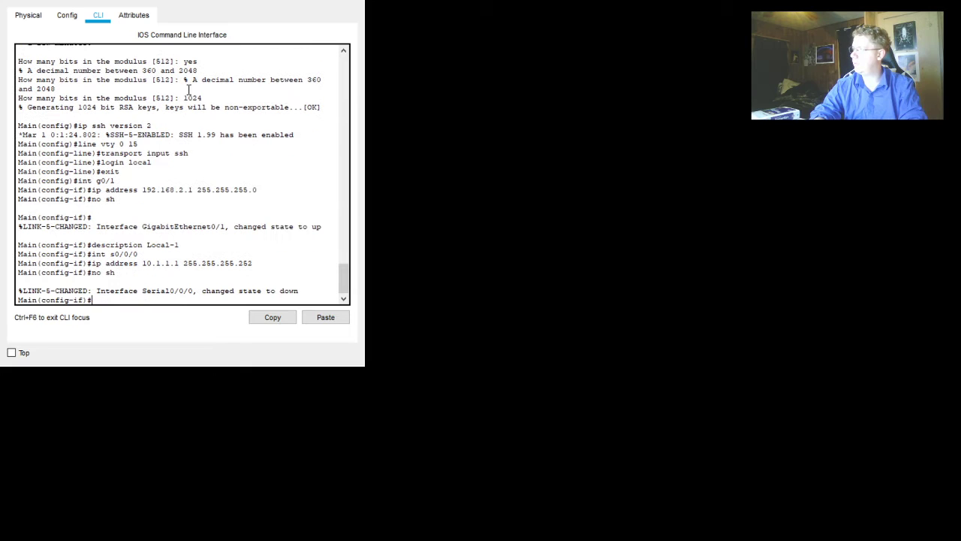
- Set the description of serial interface s0/0/0 to "Connection to local"
{"action": "key", "text": "Up"}
{"action": "key", "text": "Up"}
{"action": "key", "text": "Up"}
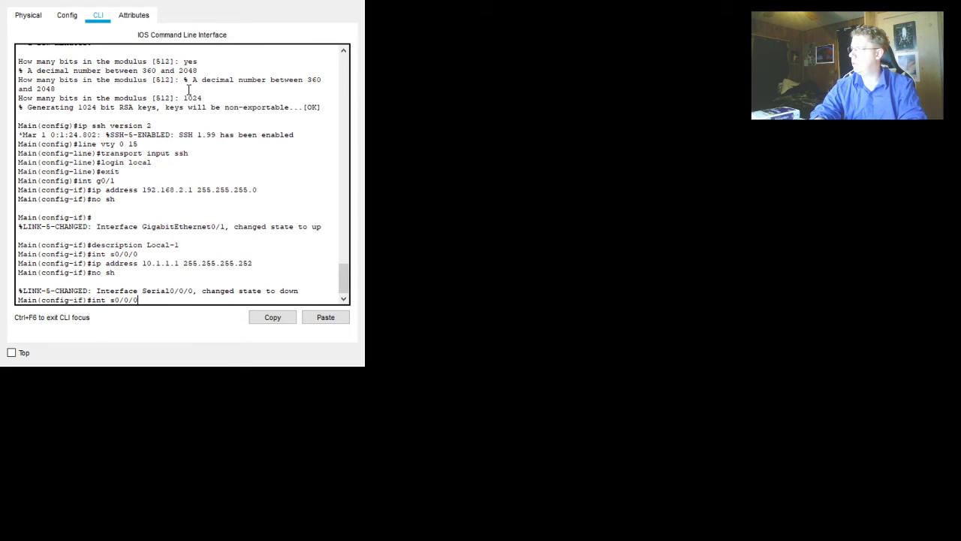
{"action": "key", "text": "Up"}
{"action": "key", "text": "BackSpace"}
{"action": "key", "text": "BackSpace"}
{"action": "key", "text": "BackSpace"}
{"action": "key", "text": "BackSpace"}
{"action": "key", "text": "BackSpace"}
{"action": "key", "text": "BackSpace"}
{"action": "key", "text": "BackSpace"}
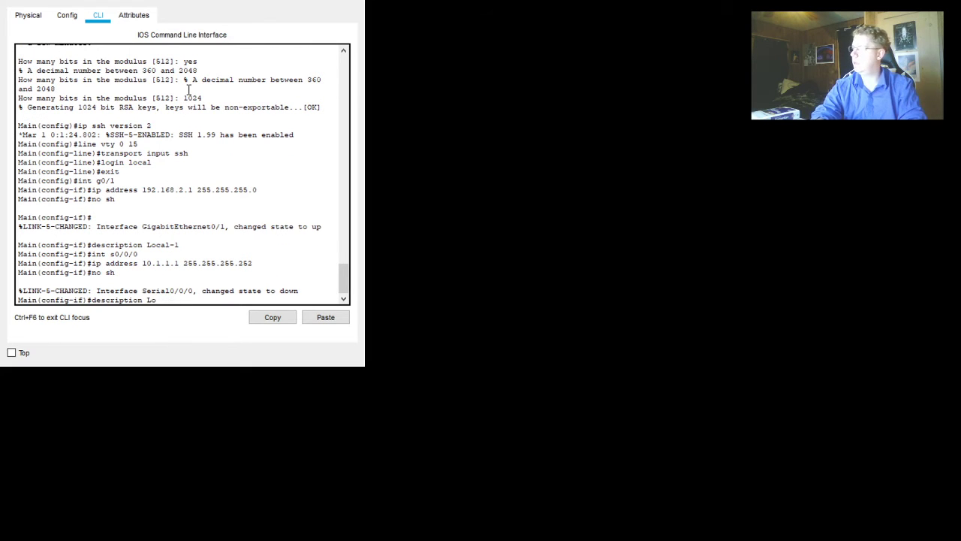
{"action": "type", "text": "Connec"}
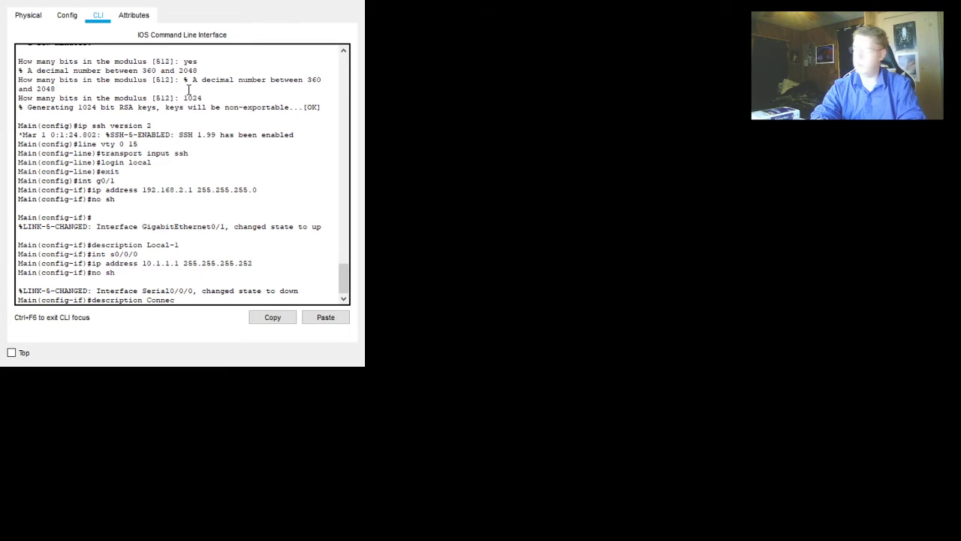
{"action": "type", "text": "tion to local"}
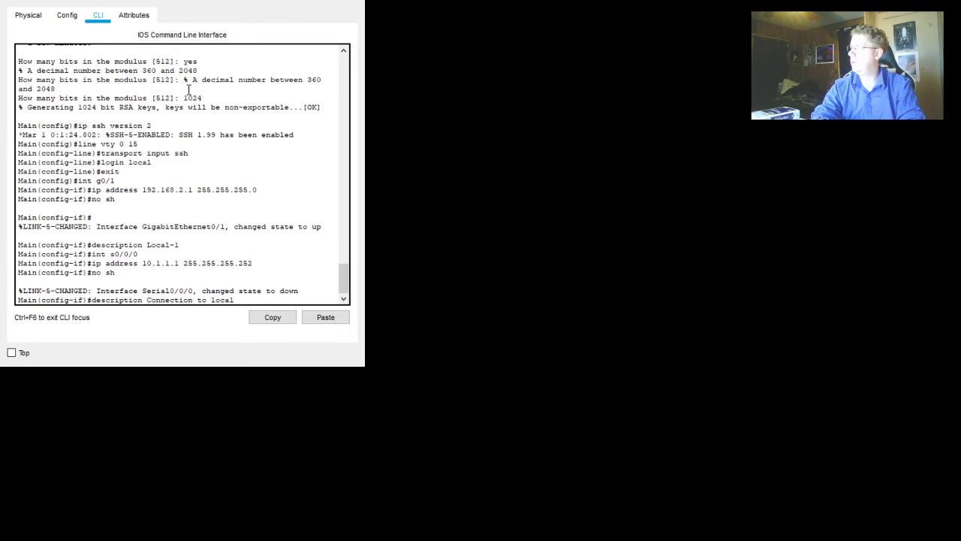
{"action": "key", "text": "Return"}
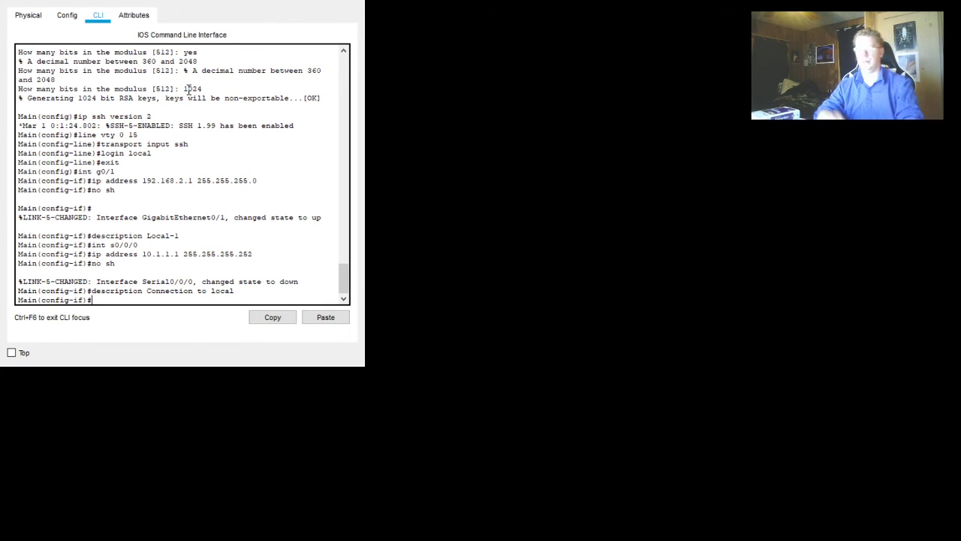
- Create subinterface g0/0.5 on the router and enter its configuration mode
{"action": "type", "text": "int"}
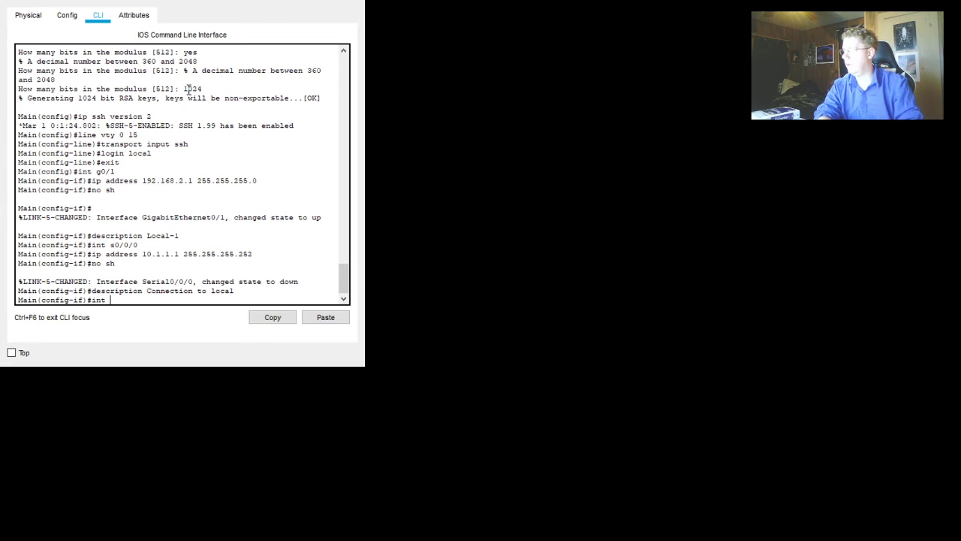
{"action": "type", "text": " g0"}
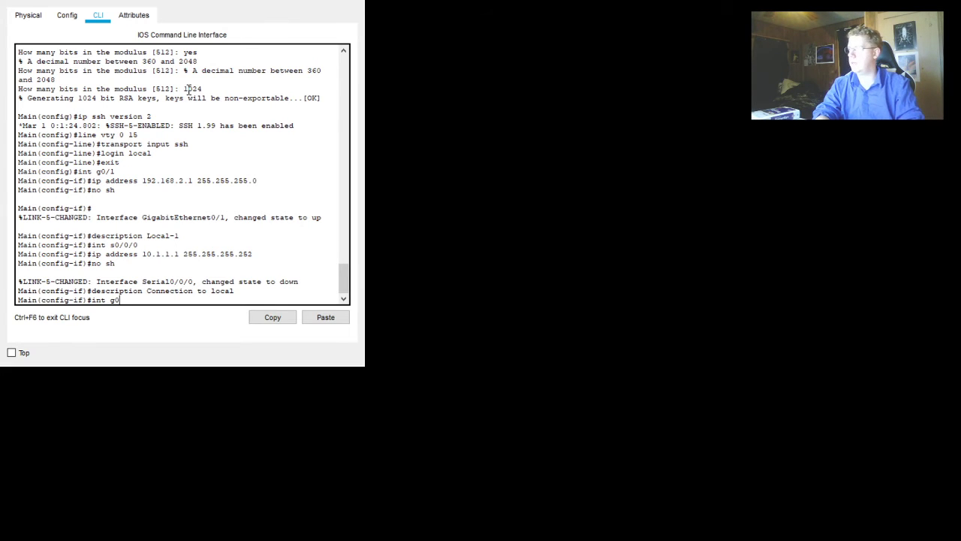
{"action": "type", "text": "0"}
{"action": "key", "text": "BackSpace"}
{"action": "key", "text": "BackSpace"}
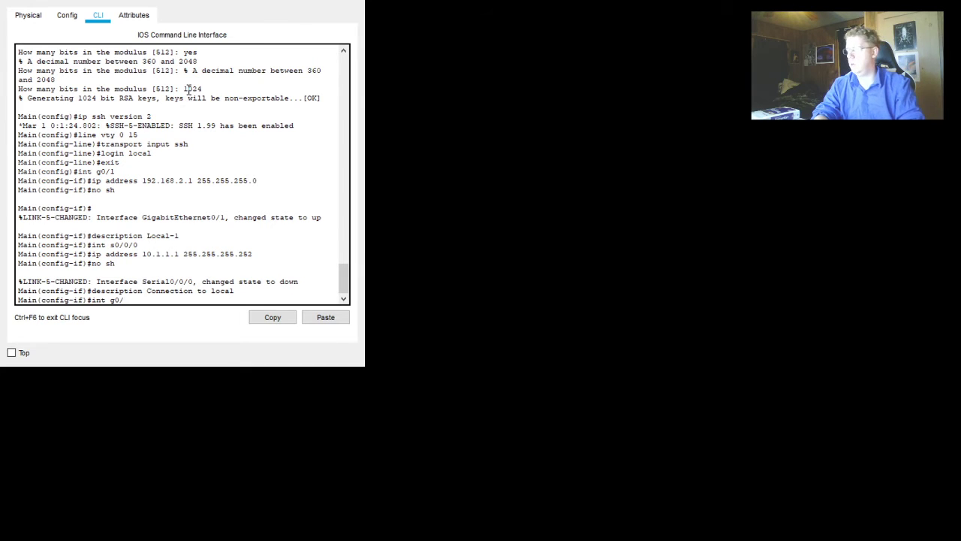
{"action": "type", "text": "/0.5"}
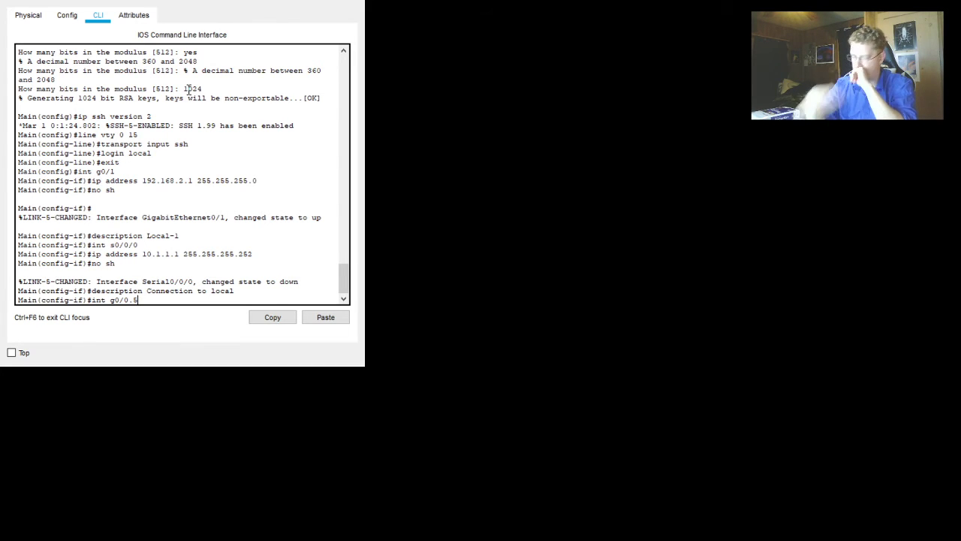
{"action": "key", "text": "Return"}
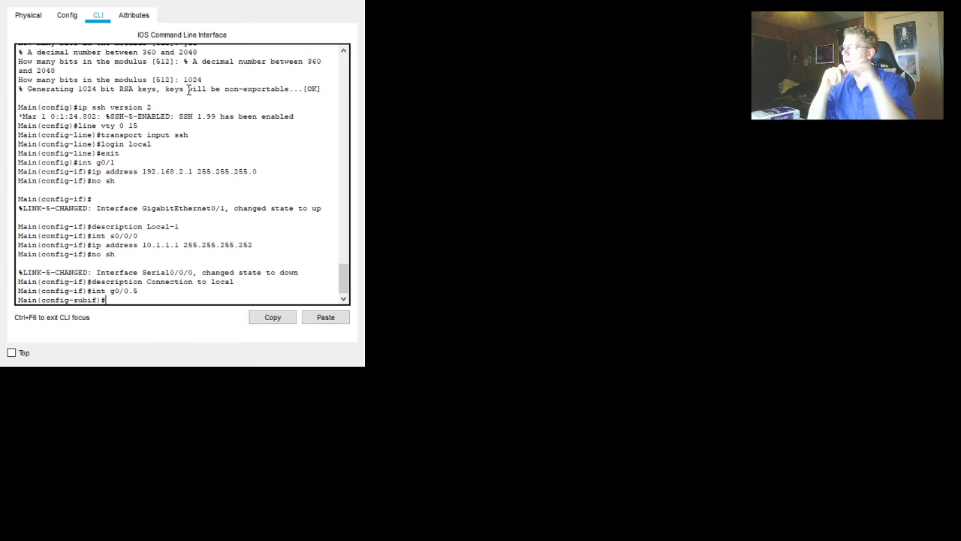
- Set dot1Q encapsulation for VLAN 5 on subinterface g0/0.5
{"action": "type", "text": "ncap"}
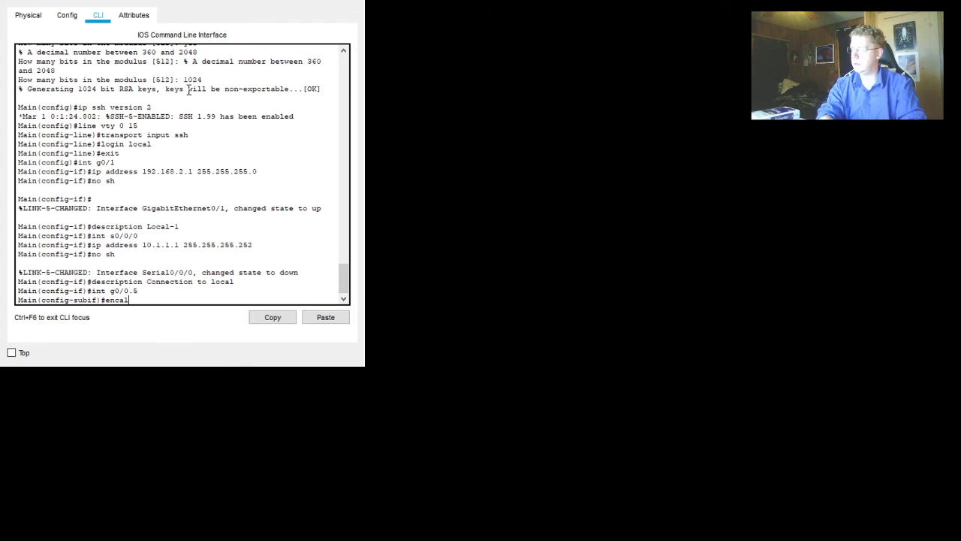
{"action": "key", "text": "BackSpace"}
{"action": "type", "text": "p"}
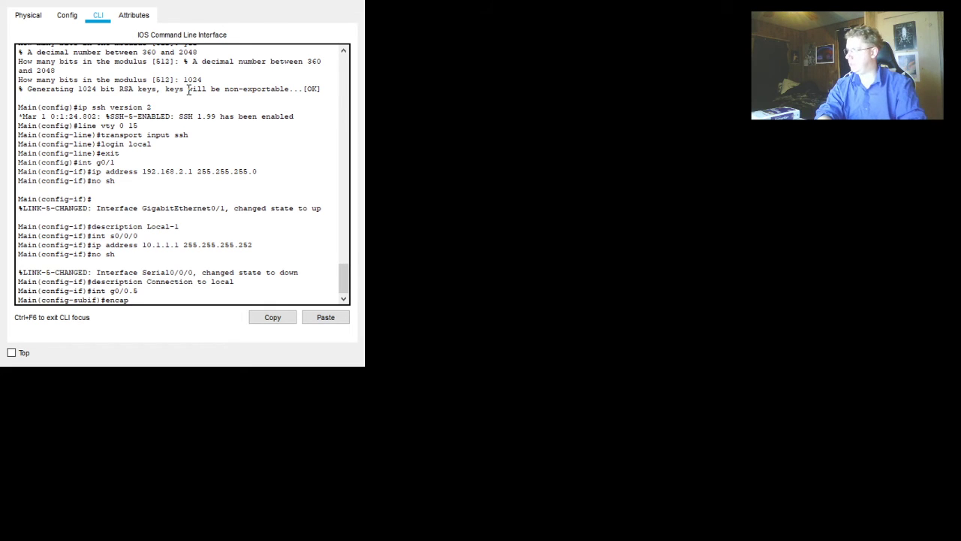
{"action": "type", "text": "s"}
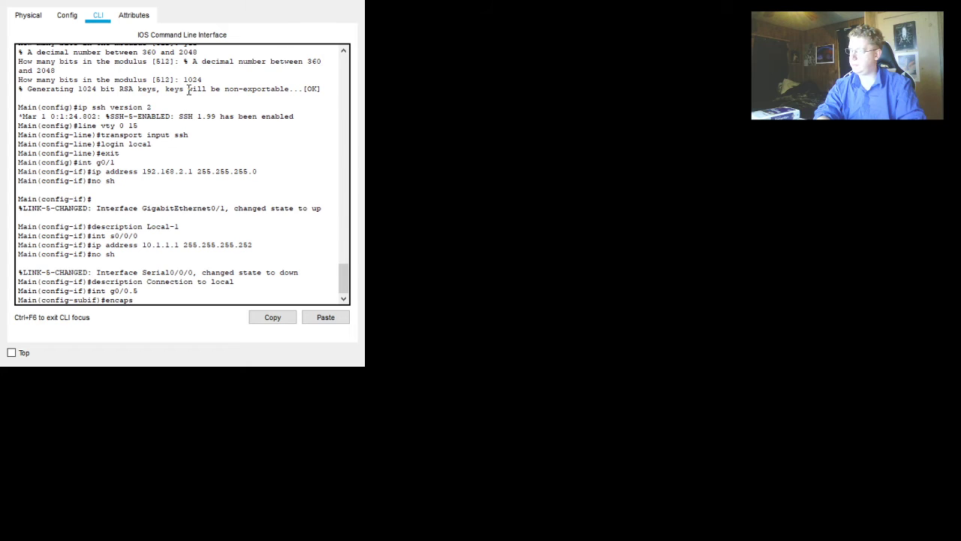
{"action": "type", "text": "ulation do"}
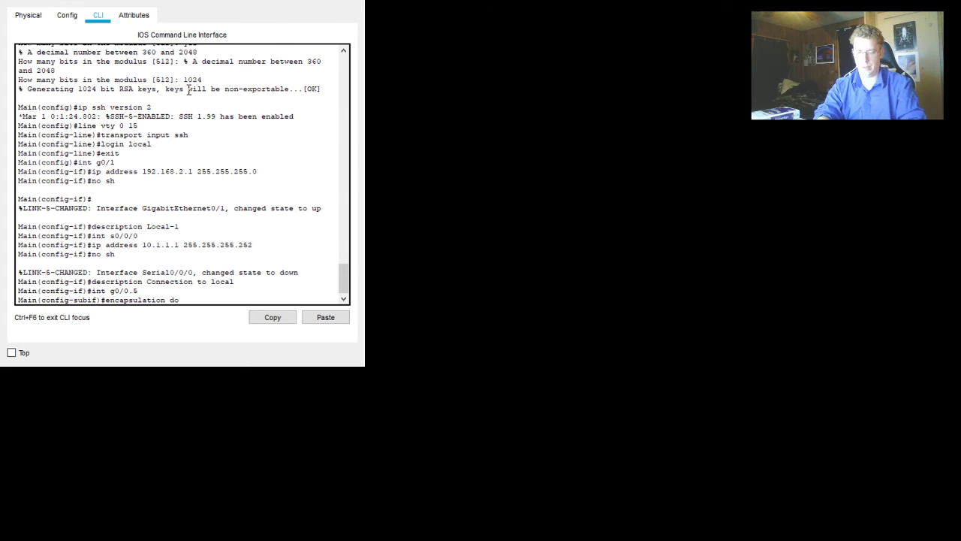
{"action": "type", "text": "t1"}
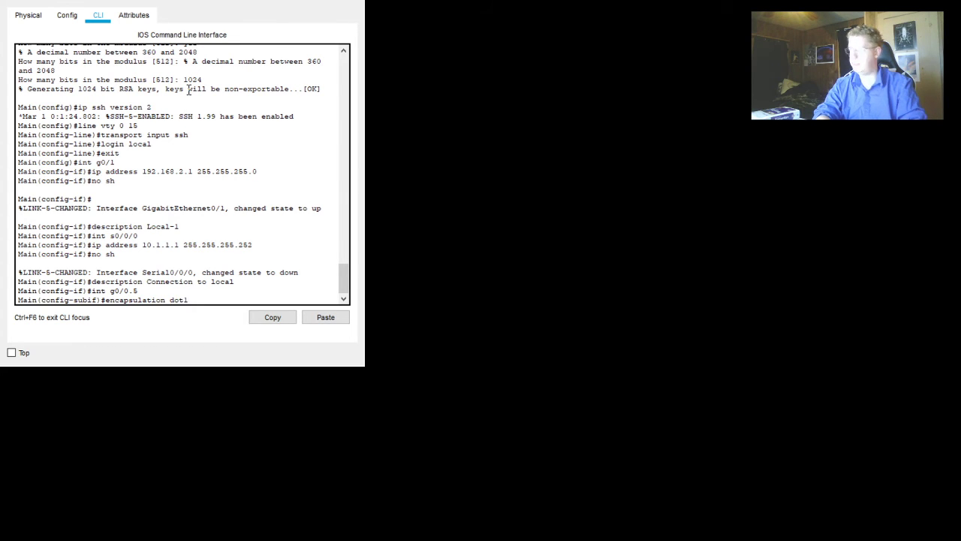
{"action": "type", "text": "Q 5"}
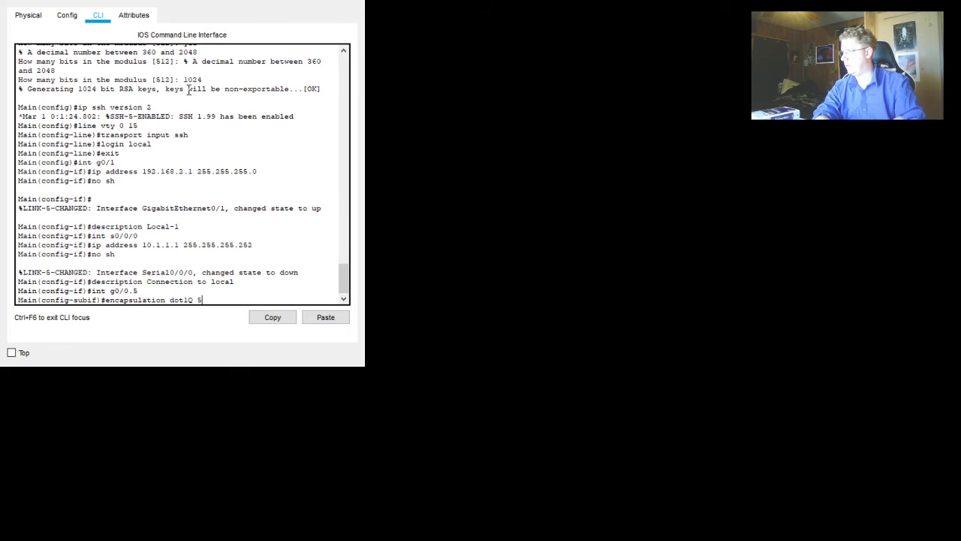
{"action": "key", "text": "Return"}
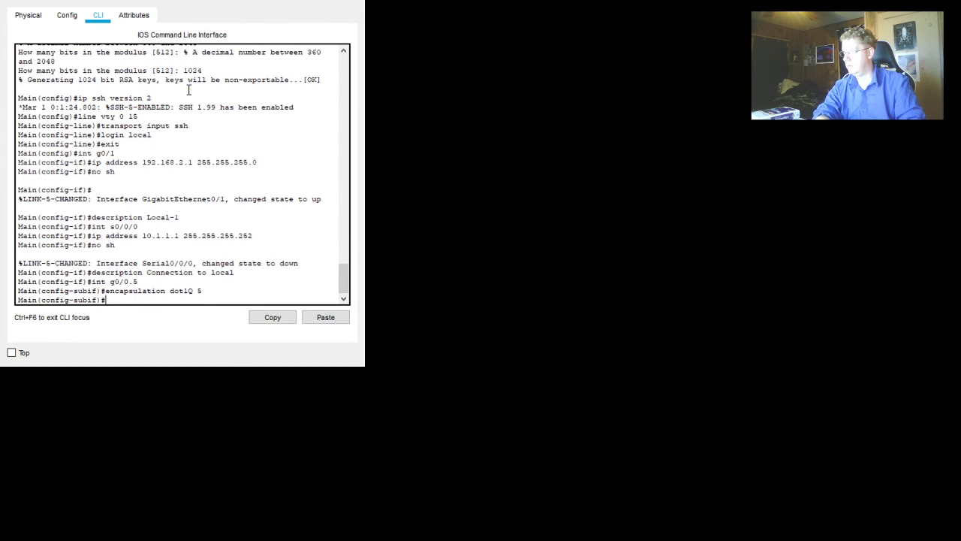
{"action": "key", "text": "Up"}
{"action": "key", "text": "Up"}
{"action": "key", "text": "Up"}
{"action": "key", "text": "Up"}
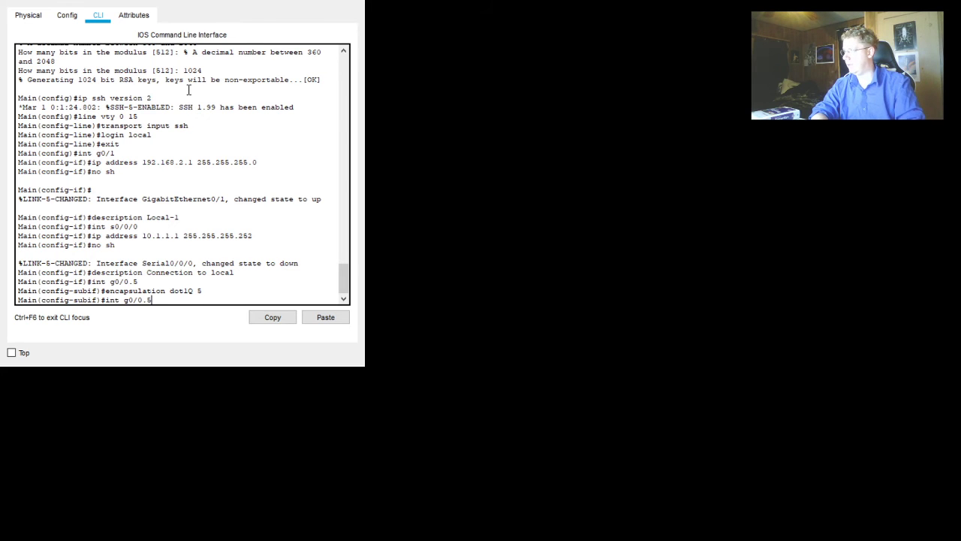
{"action": "key", "text": "Up"}
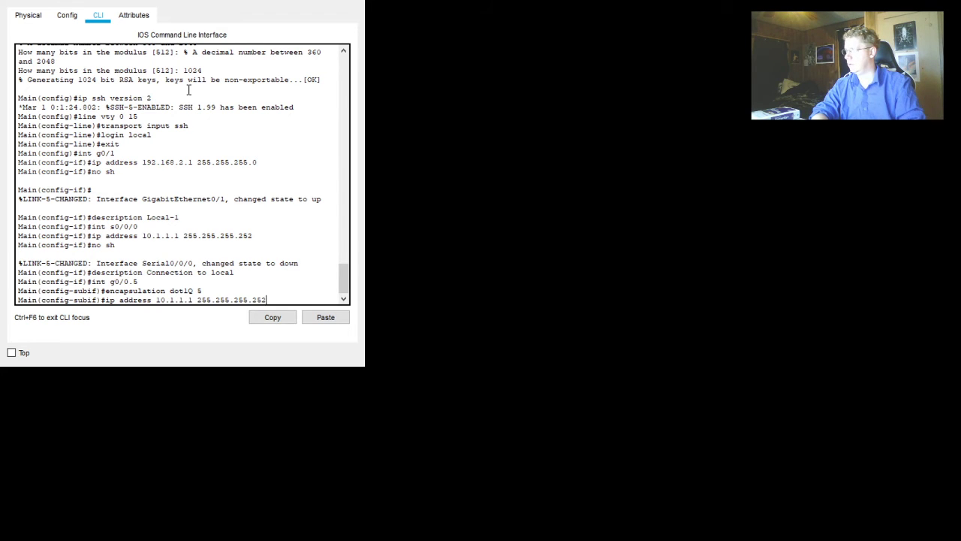
{"action": "key", "text": "BackSpace"}
{"action": "key", "text": "Return"}
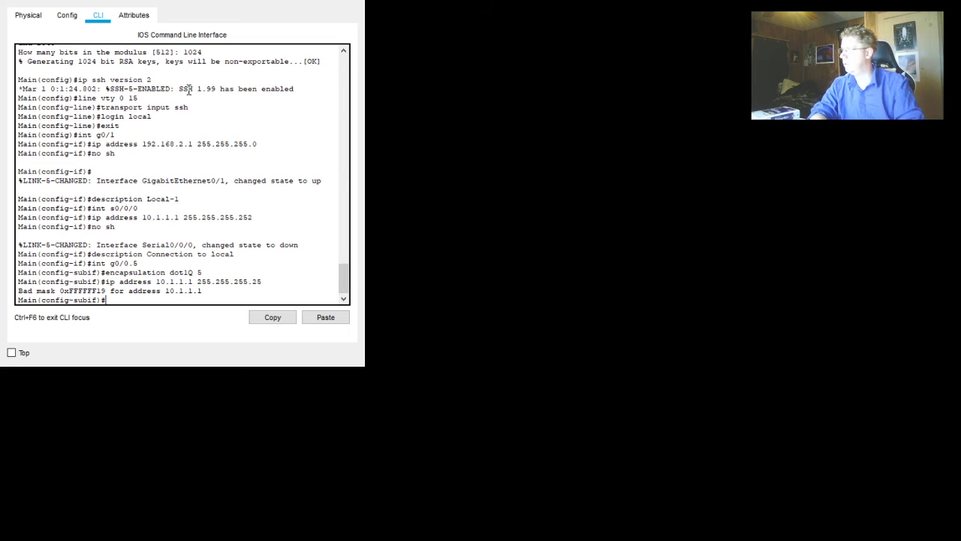
- Assign IP address 192.168.1.1 with subnet mask 255.255.255.240 to subinterface g0/0.5
{"action": "key", "text": "Up"}
{"action": "key", "text": "BackSpace"}
{"action": "key", "text": "BackSpace"}
{"action": "key", "text": "BackSpace"}
{"action": "key", "text": "BackSpace"}
{"action": "key", "text": "BackSpace"}
{"action": "key", "text": "BackSpace"}
{"action": "key", "text": "BackSpace"}
{"action": "key", "text": "BackSpace"}
{"action": "key", "text": "BackSpace"}
{"action": "key", "text": "BackSpace"}
{"action": "key", "text": "BackSpace"}
{"action": "key", "text": "BackSpace"}
{"action": "key", "text": "BackSpace"}
{"action": "key", "text": "BackSpace"}
{"action": "key", "text": "BackSpace"}
{"action": "key", "text": "BackSpace"}
{"action": "key", "text": "BackSpace"}
{"action": "key", "text": "BackSpace"}
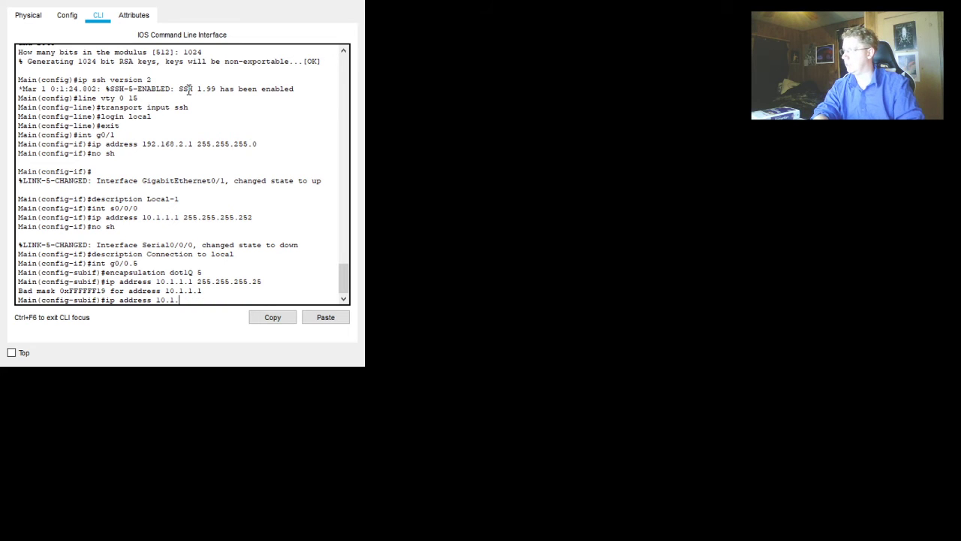
{"action": "type", "text": "92"}
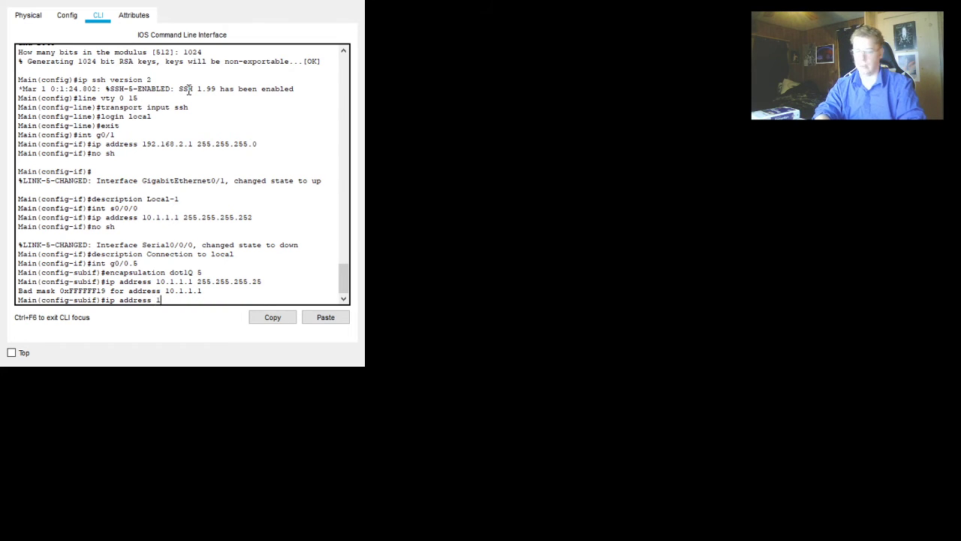
{"action": "type", "text": ".1"}
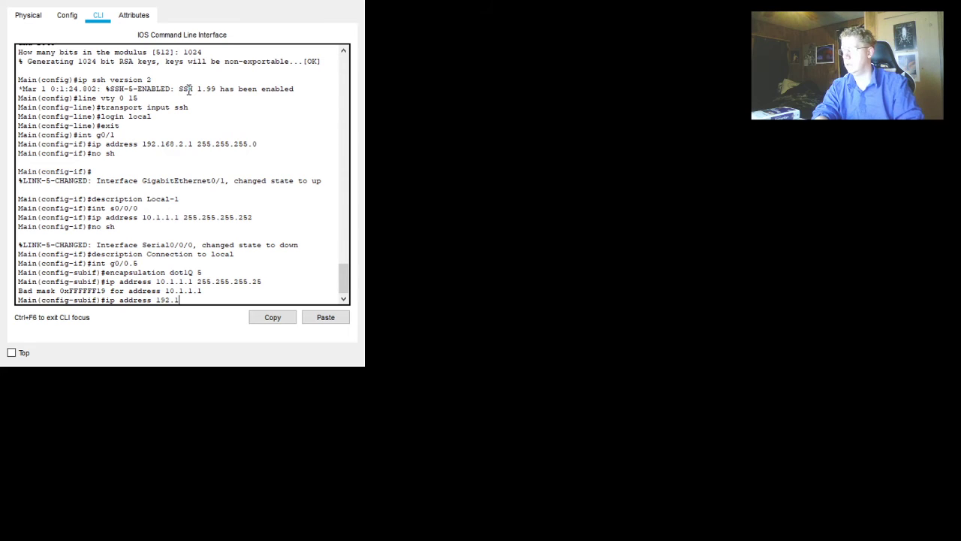
{"action": "type", "text": "68.1"}
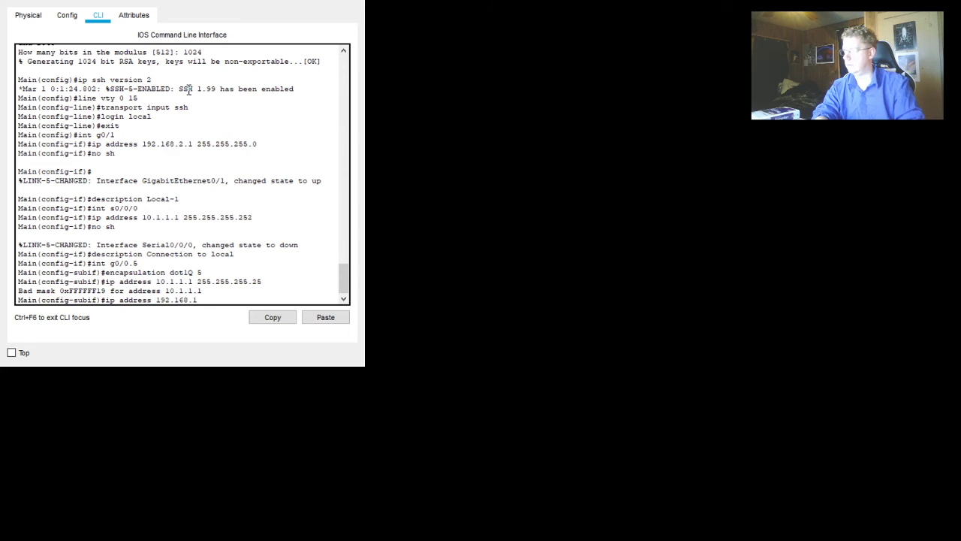
{"action": "type", "text": ".1 25"}
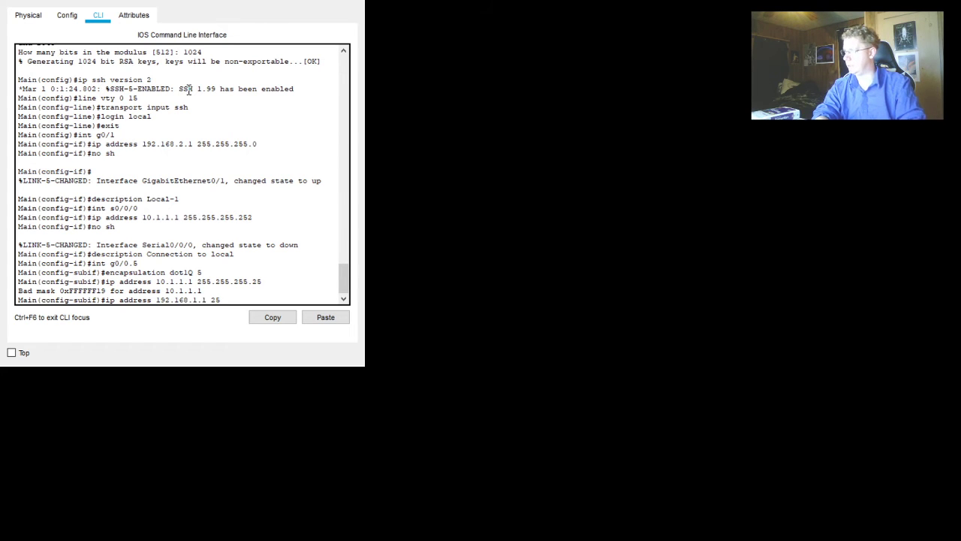
{"action": "type", "text": "5.255.25"}
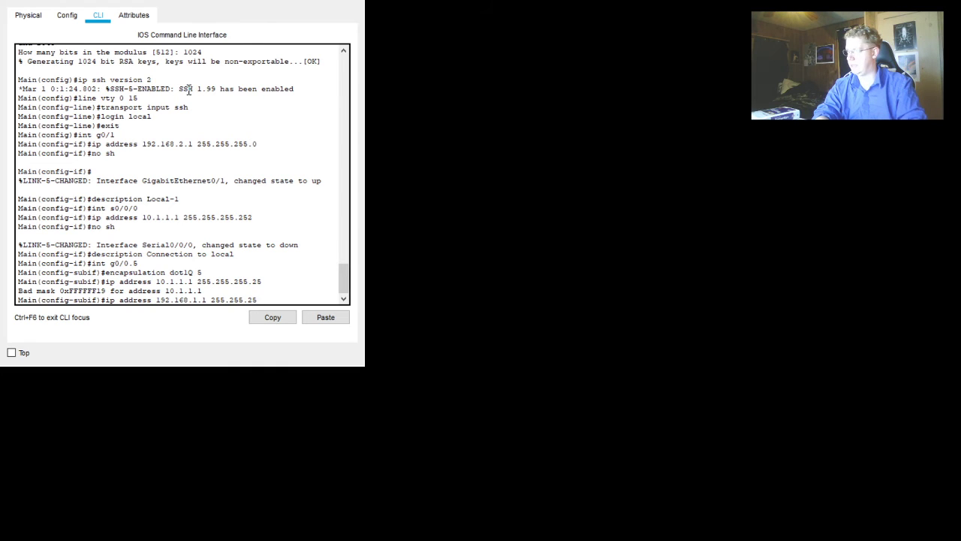
{"action": "type", "text": "5.240"}
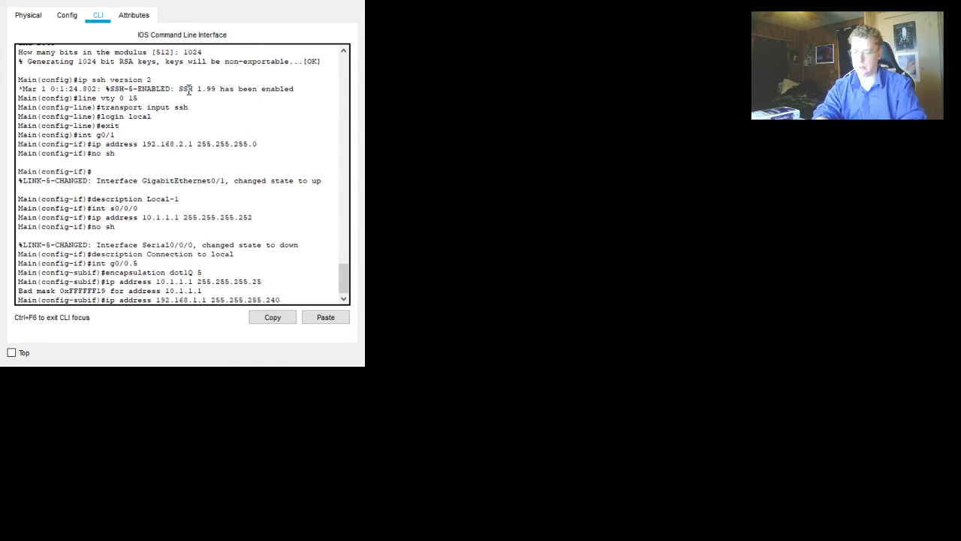
{"action": "key", "text": "Return"}
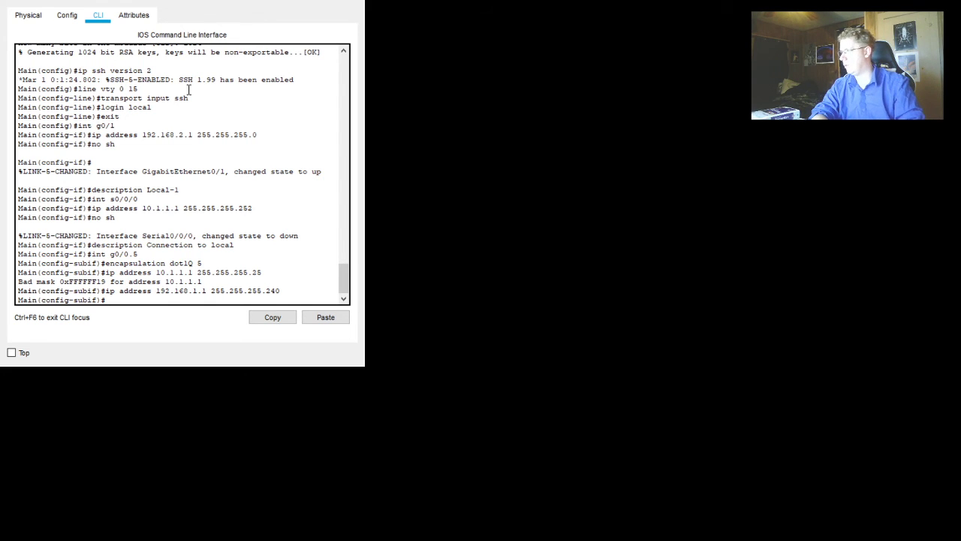
- Create subinterface g0/0.10 on the router and enter its configuration mode
{"action": "key", "text": "Up"}
{"action": "key", "text": "Up"}
{"action": "key", "text": "Up"}
{"action": "key", "text": "Up"}
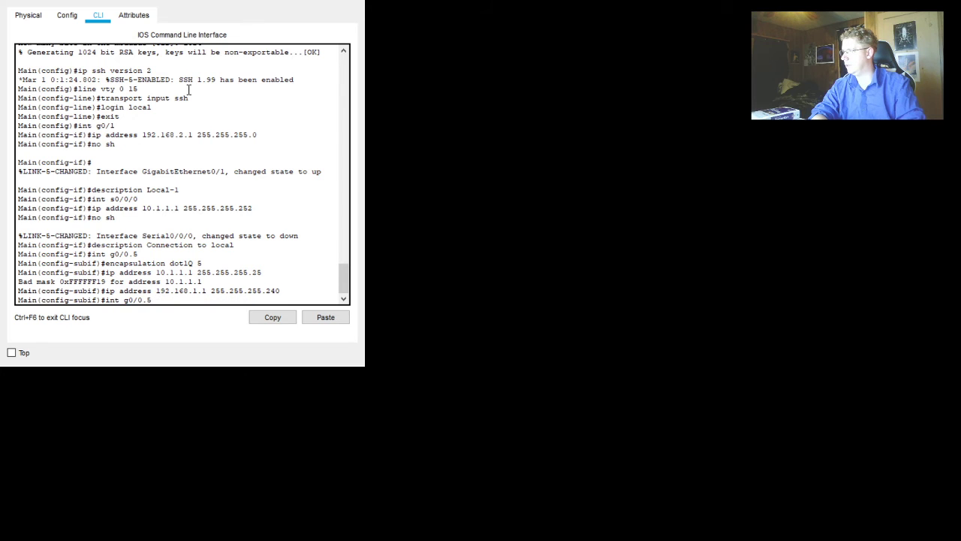
{"action": "key", "text": "BackSpace"}
{"action": "type", "text": "10"}
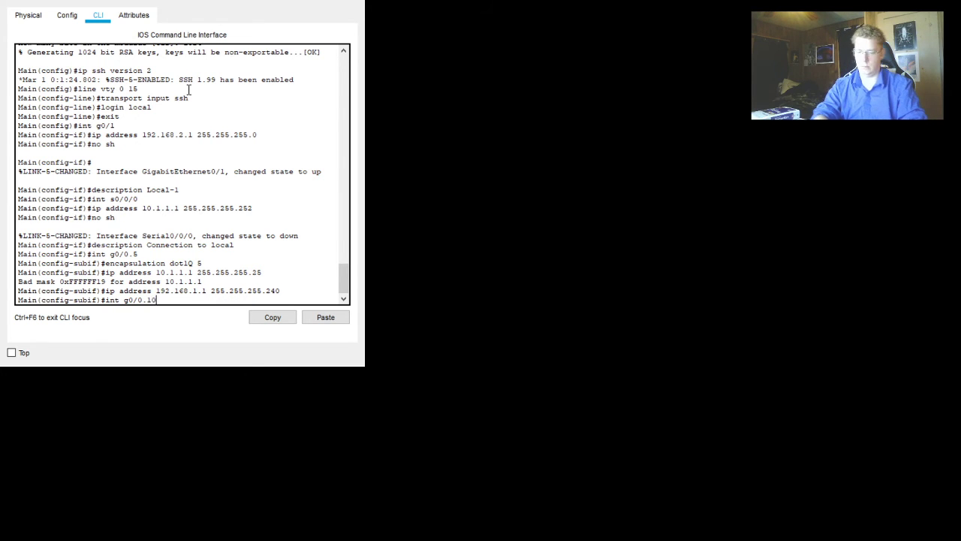
{"action": "key", "text": "Return"}
- Set dot1Q encapsulation for VLAN 10 on subinterface g0/0.10
{"action": "key", "text": "Up"}
{"action": "key", "text": "Up"}
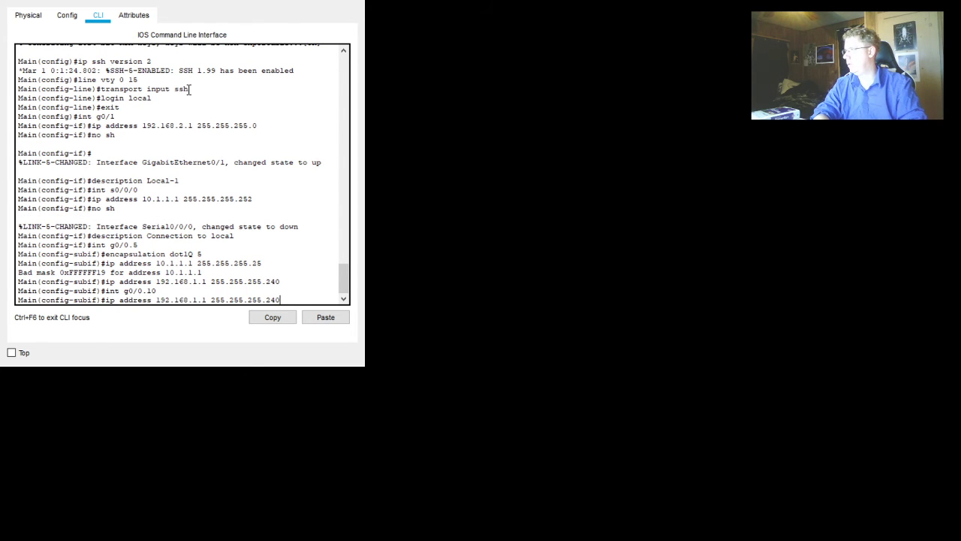
{"action": "key", "text": "Up"}
{"action": "key", "text": "Up"}
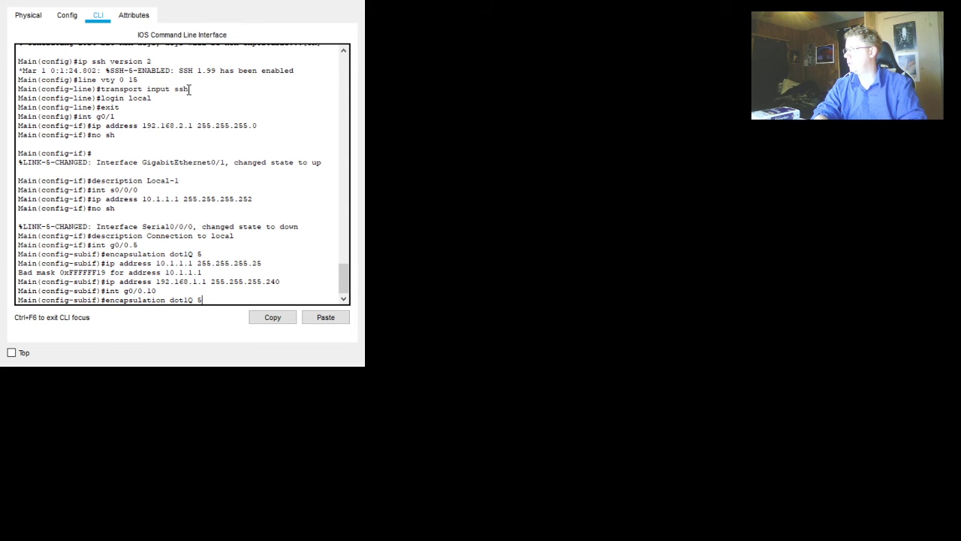
{"action": "key", "text": "BackSpace"}
{"action": "type", "text": "10"}
{"action": "key", "text": "Return"}
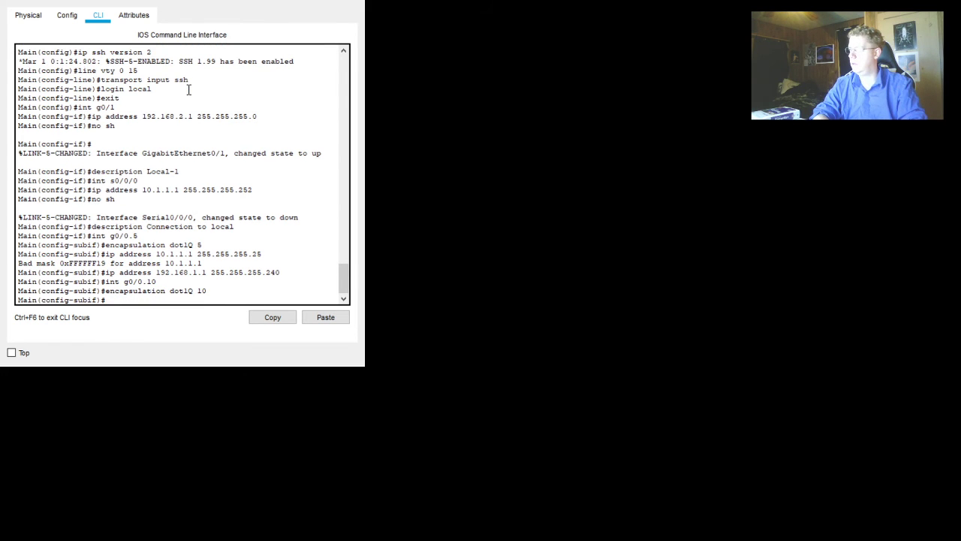
- Assign IP address 192.168.1.17 with subnet mask 255.255.255.240 to subinterface g0/0.10
{"action": "key", "text": "Up"}
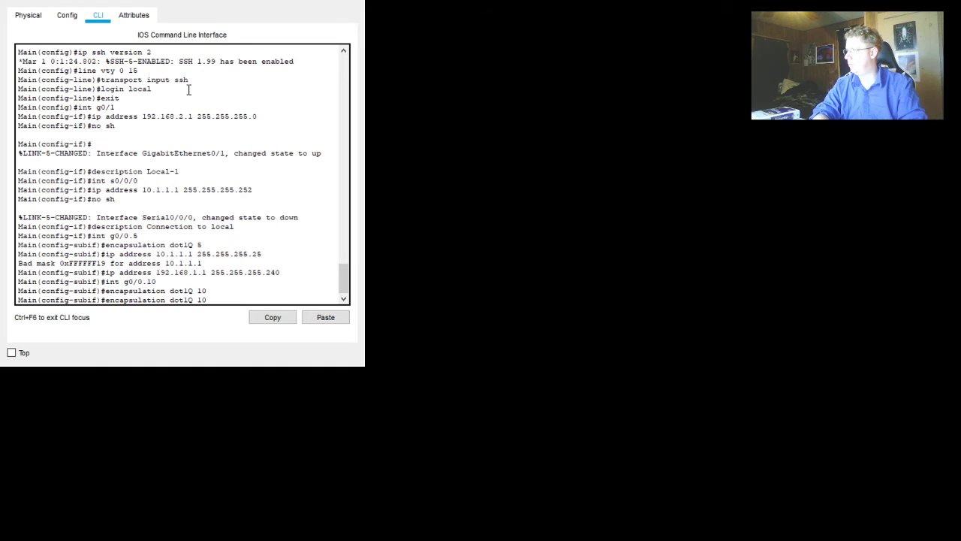
{"action": "key", "text": "Up"}
{"action": "key", "text": "Up"}
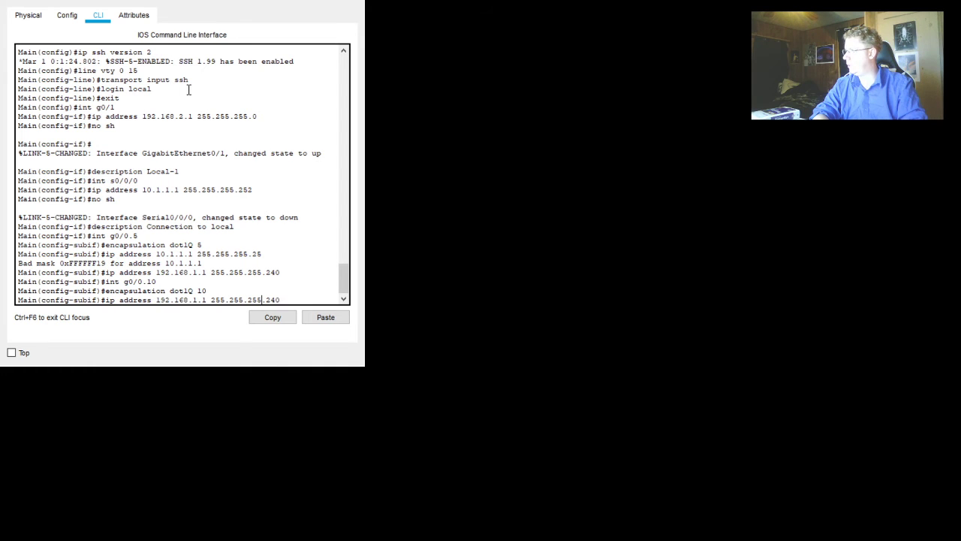
{"action": "key", "text": "Left"}
{"action": "key", "text": "Left"}
{"action": "key", "text": "Left"}
{"action": "key", "text": "Left"}
{"action": "key", "text": "Left"}
{"action": "key", "text": "Left"}
{"action": "key", "text": "Left"}
{"action": "key", "text": "Left"}
{"action": "key", "text": "Left"}
{"action": "key", "text": "Left"}
{"action": "key", "text": "Left"}
{"action": "key", "text": "Left"}
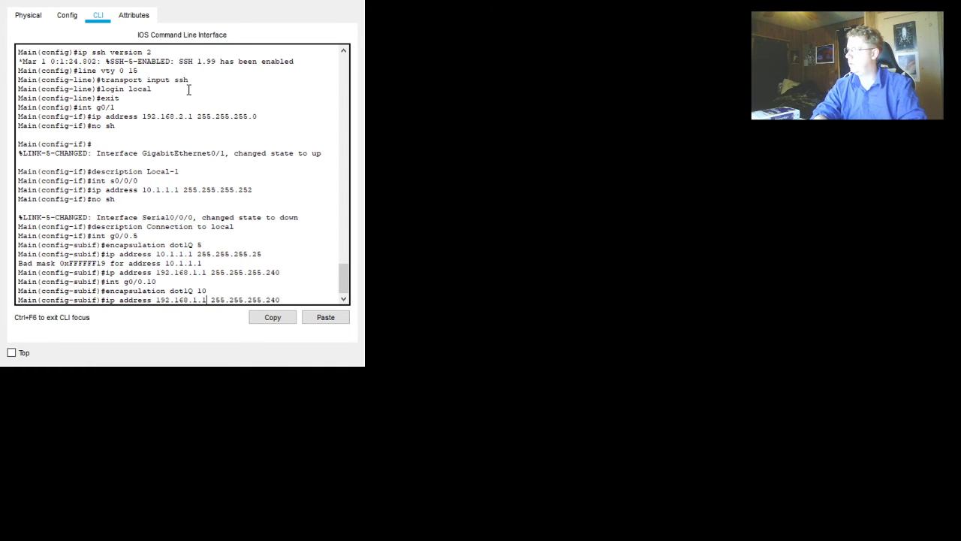
{"action": "type", "text": "7"}
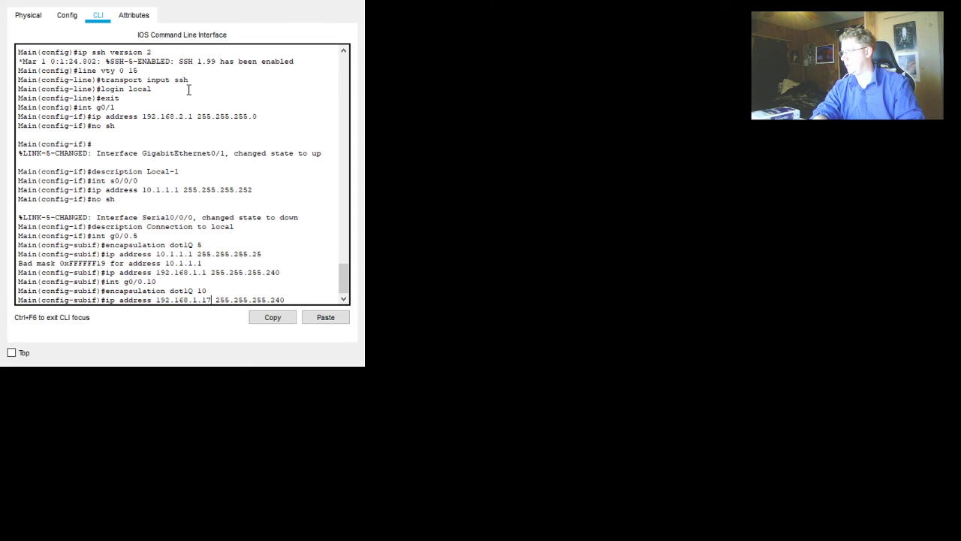
{"action": "key", "text": "Return"}
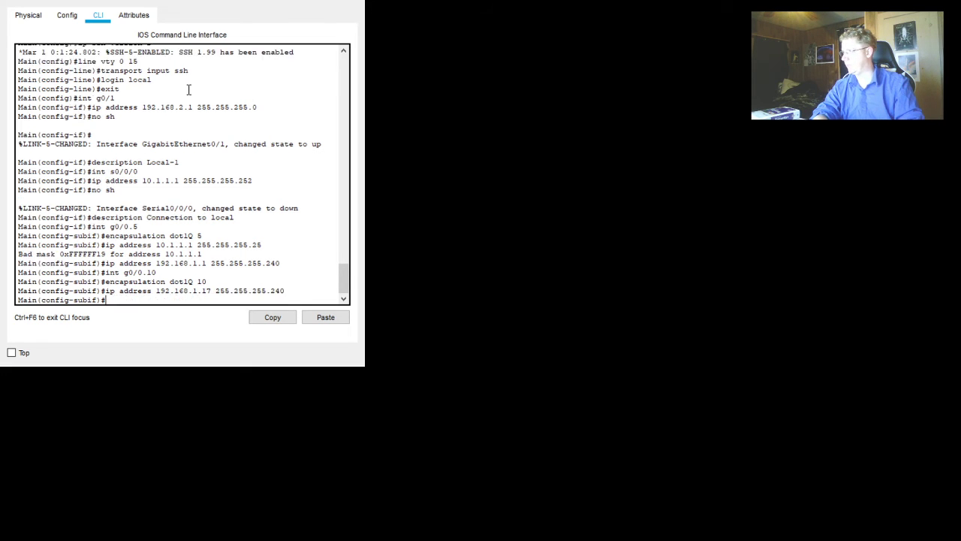
- Create subinterface g0/0.15 on the router and enter its configuration mode
{"action": "key", "text": "Up"}
{"action": "key", "text": "Up"}
{"action": "key", "text": "Up"}
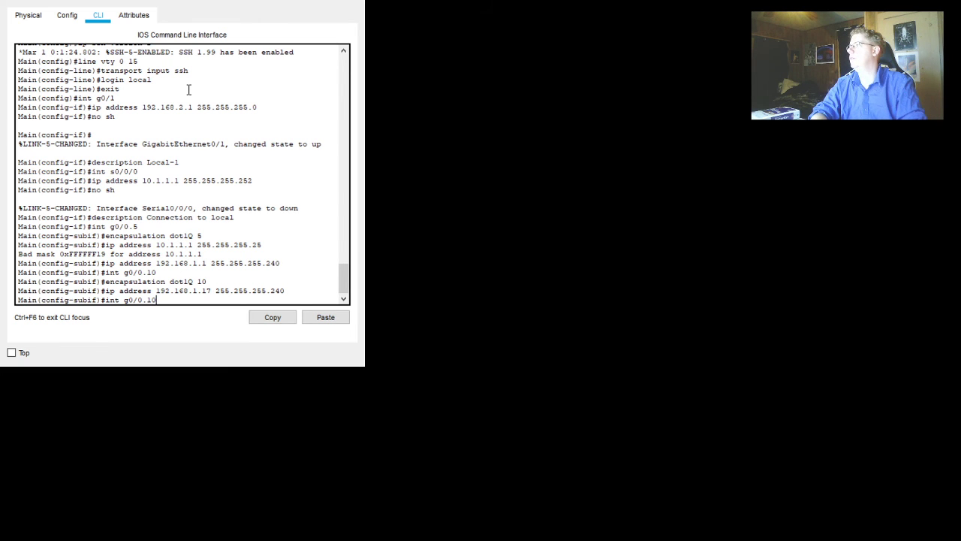
{"action": "key", "text": "BackSpace"}
{"action": "key", "text": "BackSpace"}
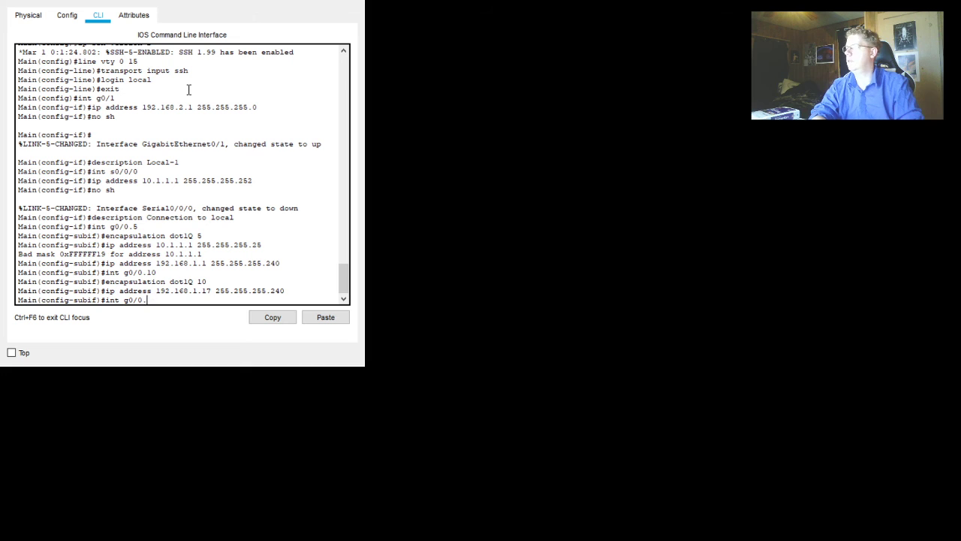
{"action": "type", "text": "15"}
{"action": "key", "text": "Return"}
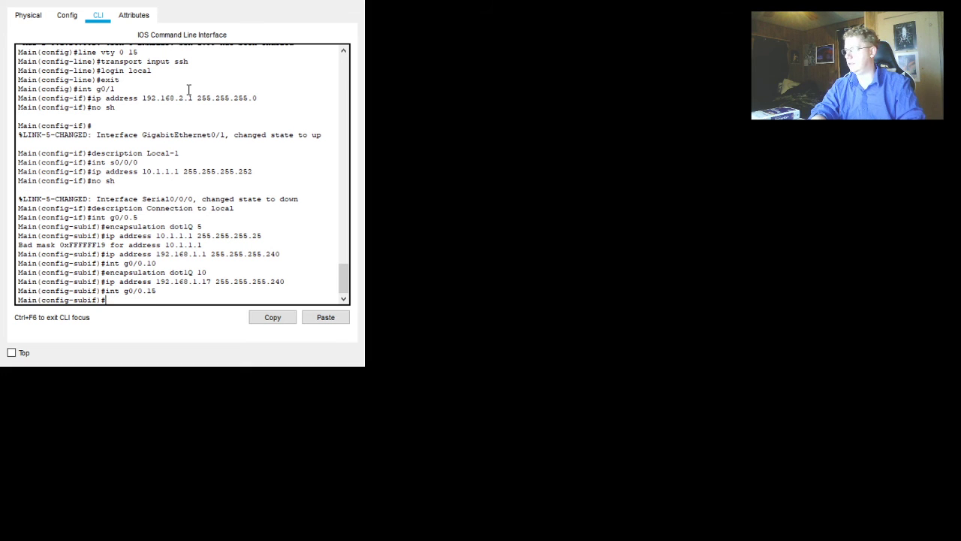
{"action": "key", "text": "Up"}
{"action": "key", "text": "Up"}
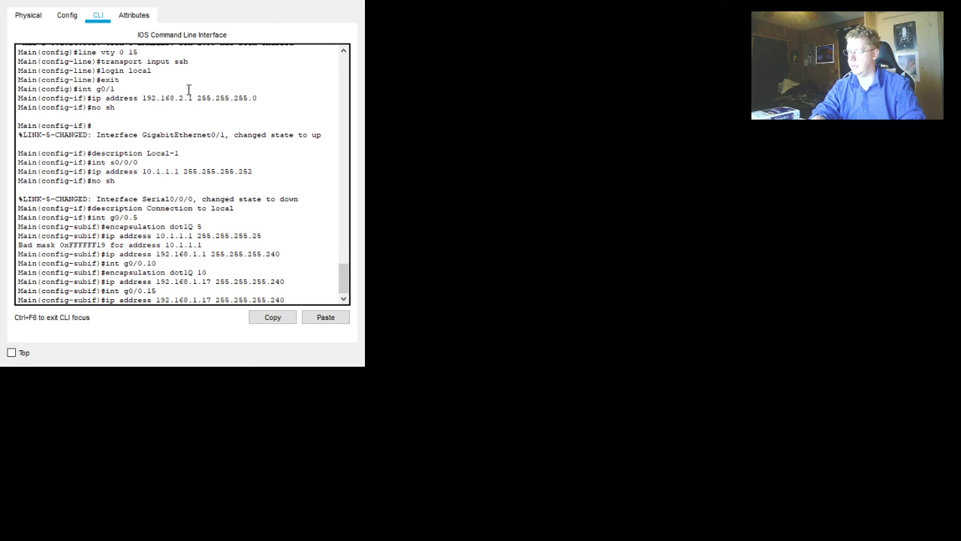
{"action": "key", "text": "BackSpace"}
{"action": "key", "text": "BackSpace"}
{"action": "key", "text": "BackSpace"}
{"action": "key", "text": "BackSpace"}
{"action": "key", "text": "BackSpace"}
{"action": "key", "text": "BackSpace"}
{"action": "key", "text": "BackSpace"}
{"action": "key", "text": "BackSpace"}
{"action": "key", "text": "BackSpace"}
{"action": "key", "text": "BackSpace"}
{"action": "key", "text": "BackSpace"}
{"action": "key", "text": "BackSpace"}
{"action": "key", "text": "BackSpace"}
{"action": "key", "text": "BackSpace"}
{"action": "key", "text": "BackSpace"}
{"action": "key", "text": "BackSpace"}
{"action": "key", "text": "BackSpace"}
{"action": "key", "text": "BackSpace"}
{"action": "key", "text": "BackSpace"}
{"action": "key", "text": "BackSpace"}
{"action": "key", "text": "BackSpace"}
{"action": "key", "text": "BackSpace"}
{"action": "key", "text": "BackSpace"}
{"action": "key", "text": "BackSpace"}
{"action": "key", "text": "BackSpace"}
{"action": "key", "text": "BackSpace"}
{"action": "key", "text": "BackSpace"}
{"action": "key", "text": "BackSpace"}
{"action": "key", "text": "BackSpace"}
{"action": "key", "text": "BackSpace"}
{"action": "key", "text": "BackSpace"}
{"action": "key", "text": "BackSpace"}
{"action": "key", "text": "BackSpace"}
{"action": "key", "text": "BackSpace"}
{"action": "key", "text": "BackSpace"}
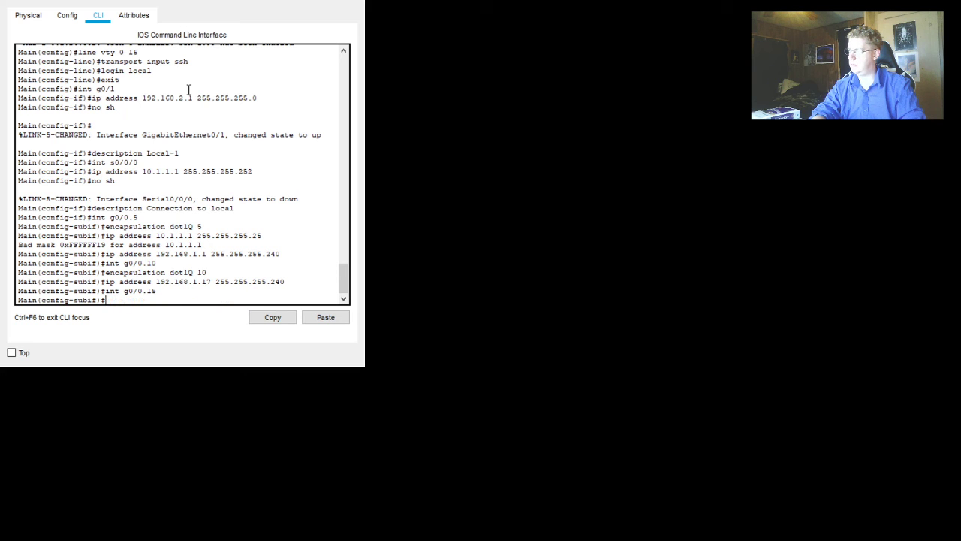
- Leave subinterface g0/0.15 and create subinterface g0/0.50 on the router, entering its configuration mode
{"action": "type", "text": "exit"}
{"action": "key", "text": "Return"}
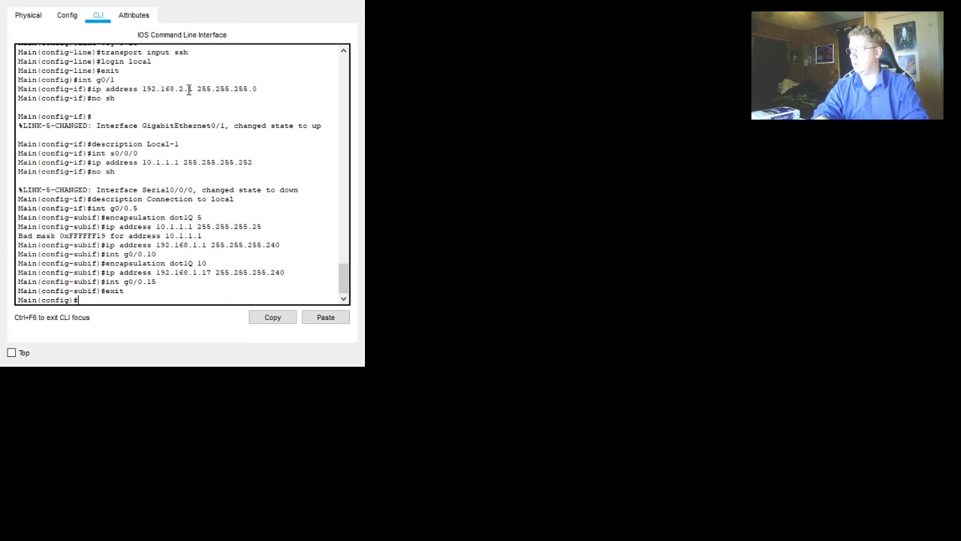
{"action": "type", "text": "exit"}
{"action": "key", "text": "Up"}
{"action": "key", "text": "Up"}
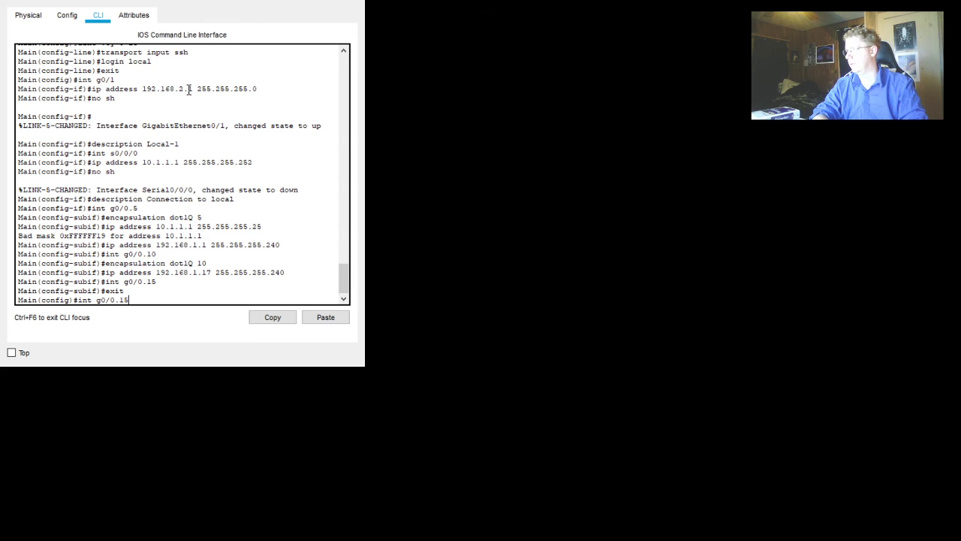
{"action": "key", "text": "BackSpace"}
{"action": "key", "text": "BackSpace"}
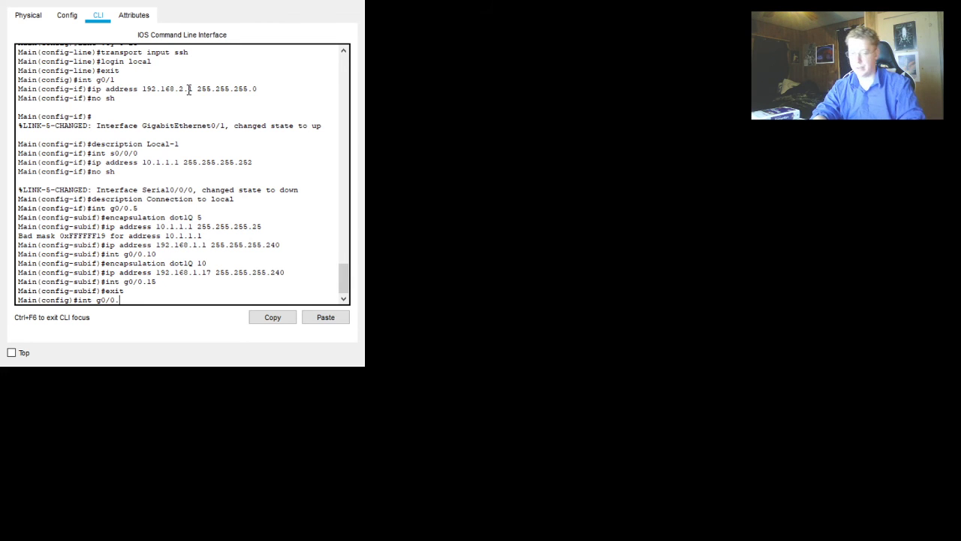
{"action": "type", "text": "50"}
{"action": "key", "text": "Return"}
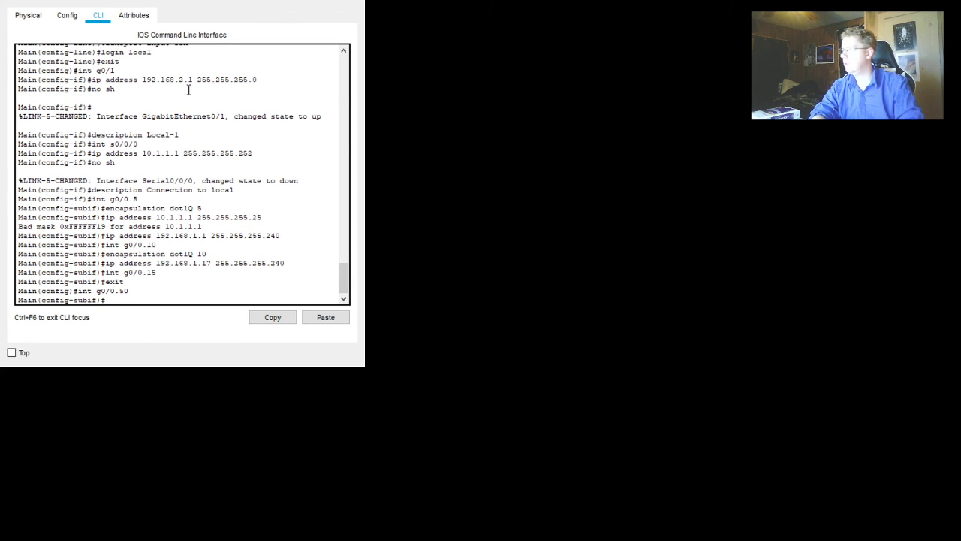
{"action": "key", "text": "Up"}
{"action": "key", "text": "Up"}
{"action": "key", "text": "Up"}
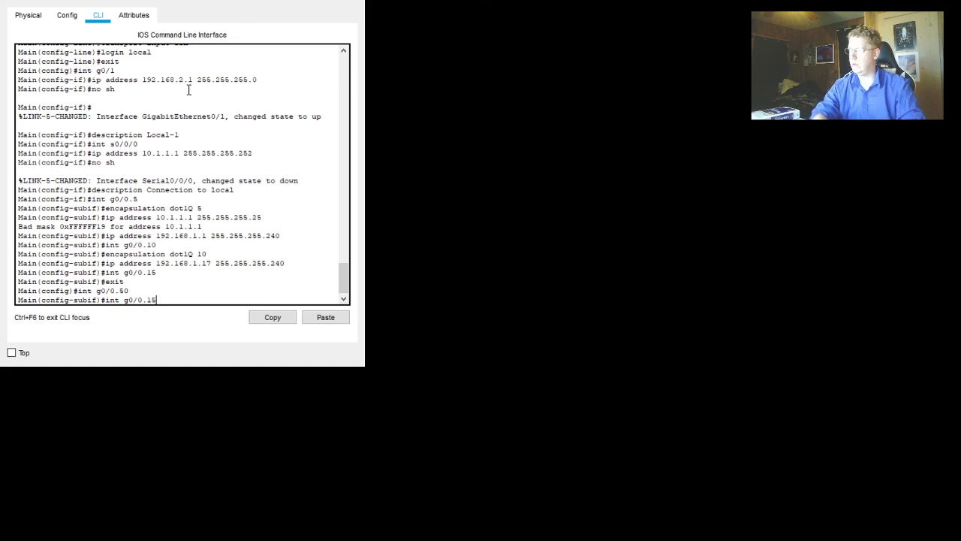
{"action": "key", "text": "BackSpace"}
{"action": "key", "text": "BackSpace"}
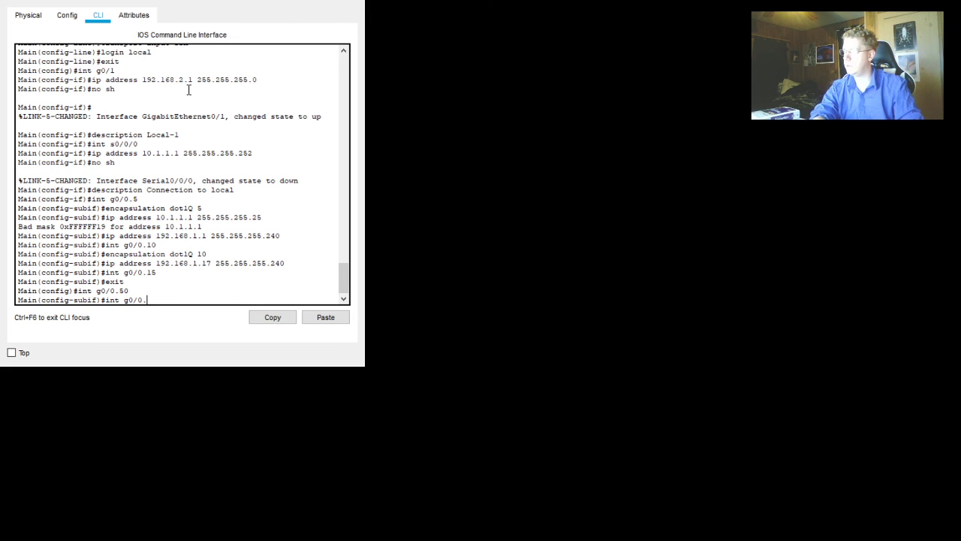
{"action": "key", "text": "BackSpace"}
{"action": "key", "text": "BackSpace"}
{"action": "key", "text": "BackSpace"}
{"action": "key", "text": "BackSpace"}
{"action": "key", "text": "BackSpace"}
{"action": "key", "text": "BackSpace"}
{"action": "key", "text": "BackSpace"}
{"action": "key", "text": "BackSpace"}
{"action": "key", "text": "BackSpace"}
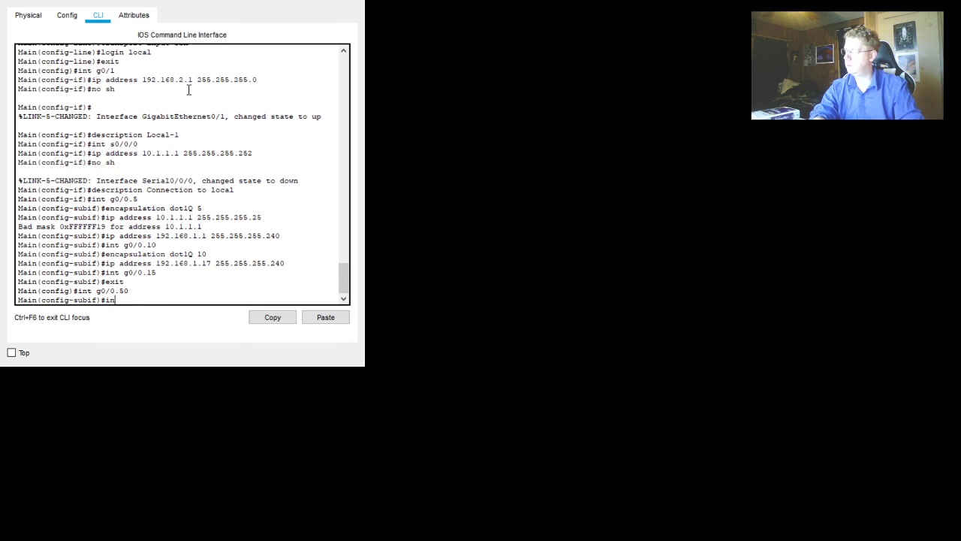
- Set dot1Q encapsulation for VLAN 50 on subinterface g0/0.50
{"action": "key", "text": "Up"}
{"action": "key", "text": "Up"}
{"action": "key", "text": "Up"}
{"action": "key", "text": "Up"}
{"action": "key", "text": "Up"}
{"action": "key", "text": "Down"}
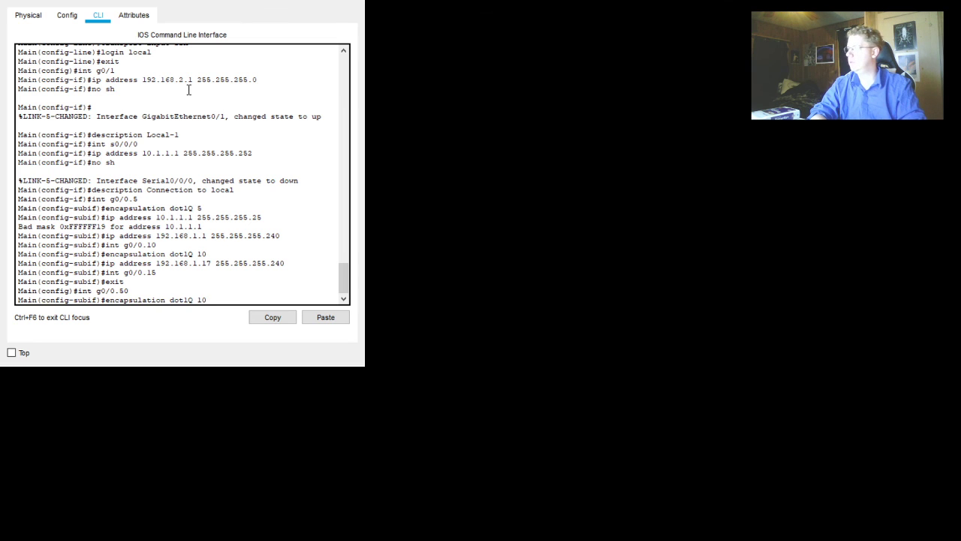
{"action": "key", "text": "BackSpace"}
{"action": "key", "text": "BackSpace"}
{"action": "key", "text": "BackSpace"}
{"action": "type", "text": "50"}
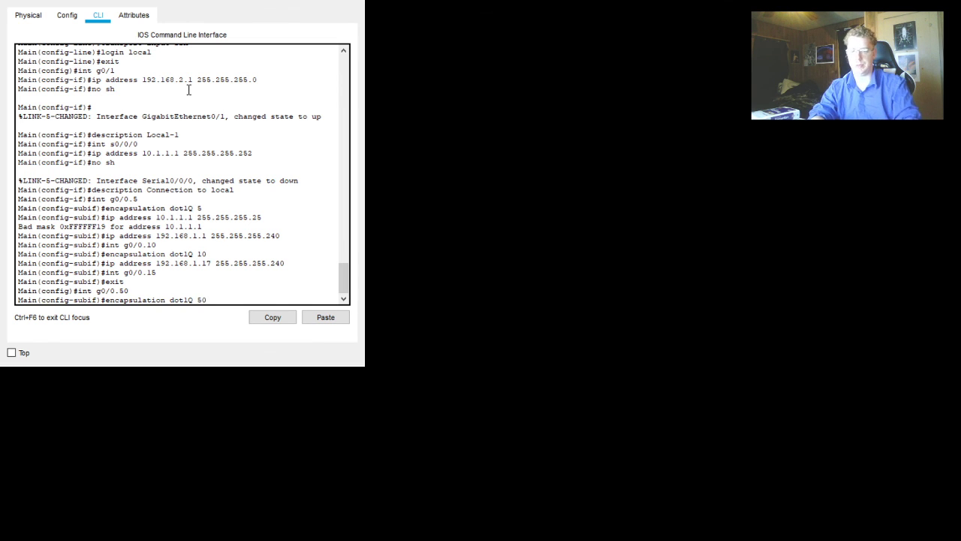
{"action": "key", "text": "Return"}
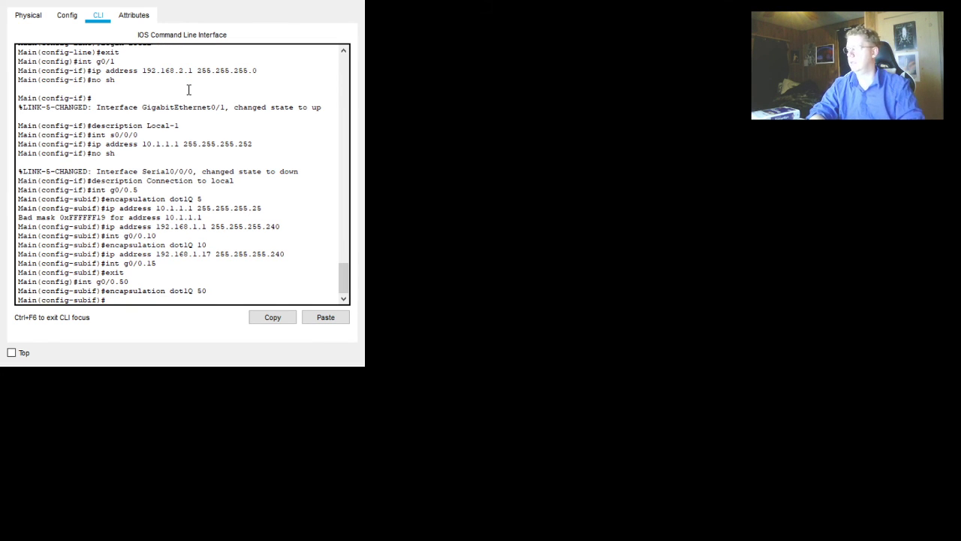
- Assign IP address 192.168.1.49 with subnet mask 255.255.255.240 to subinterface g0/0.50
{"action": "key", "text": "Up"}
{"action": "key", "text": "Up"}
{"action": "key", "text": "Up"}
{"action": "key", "text": "Up"}
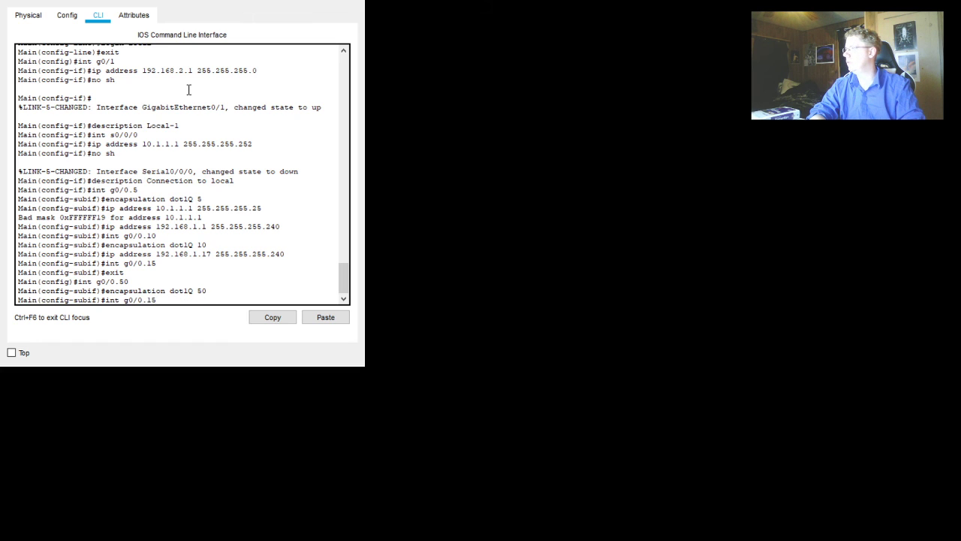
{"action": "key", "text": "Up"}
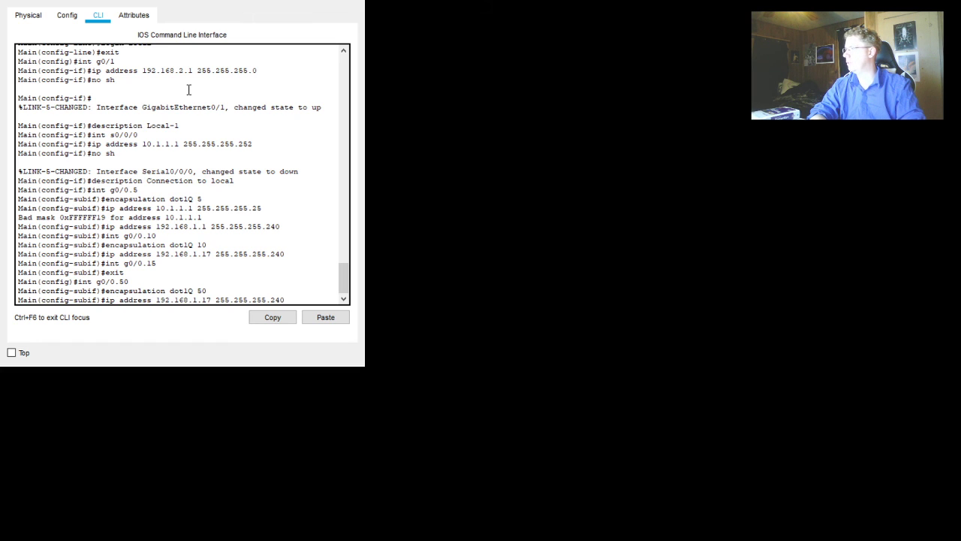
{"action": "key", "text": "BackSpace"}
{"action": "key", "text": "BackSpace"}
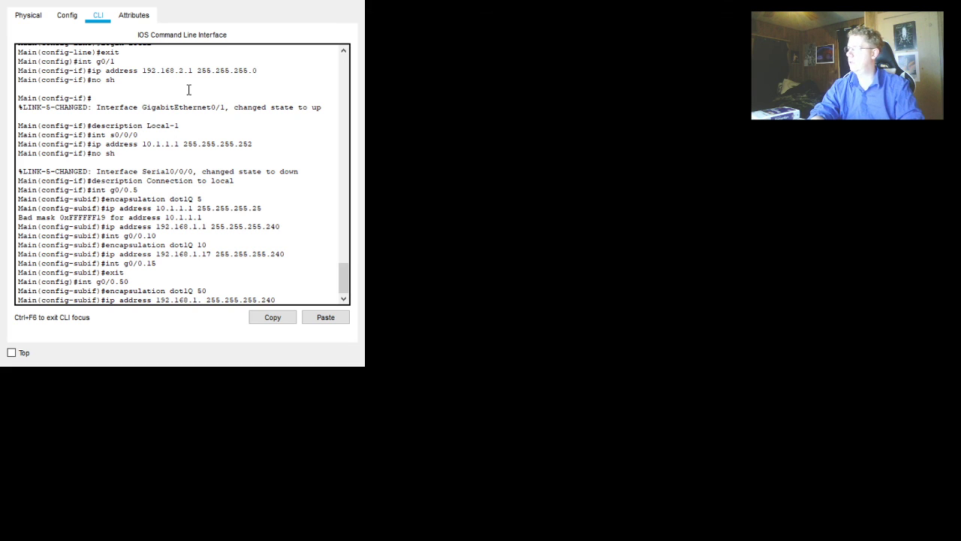
{"action": "type", "text": "49"}
{"action": "key", "text": "Return"}
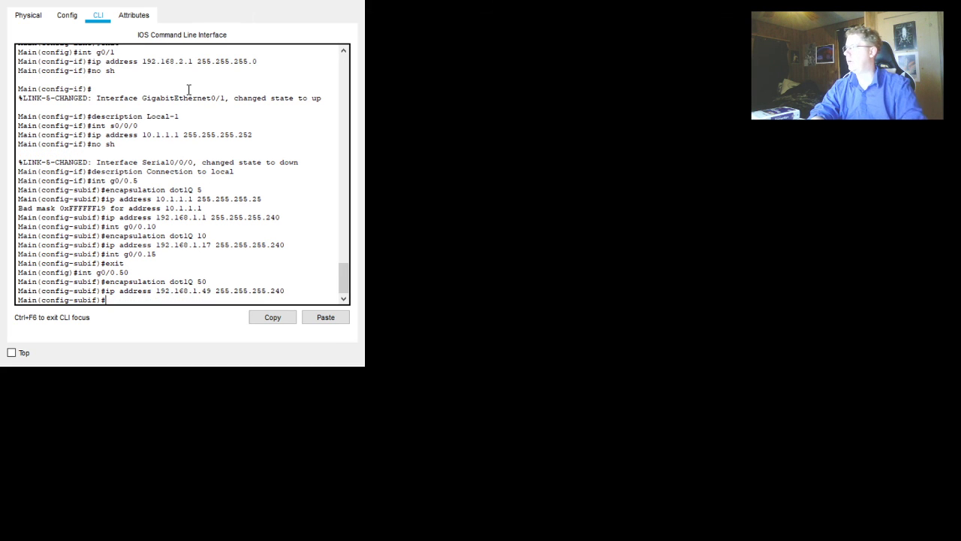